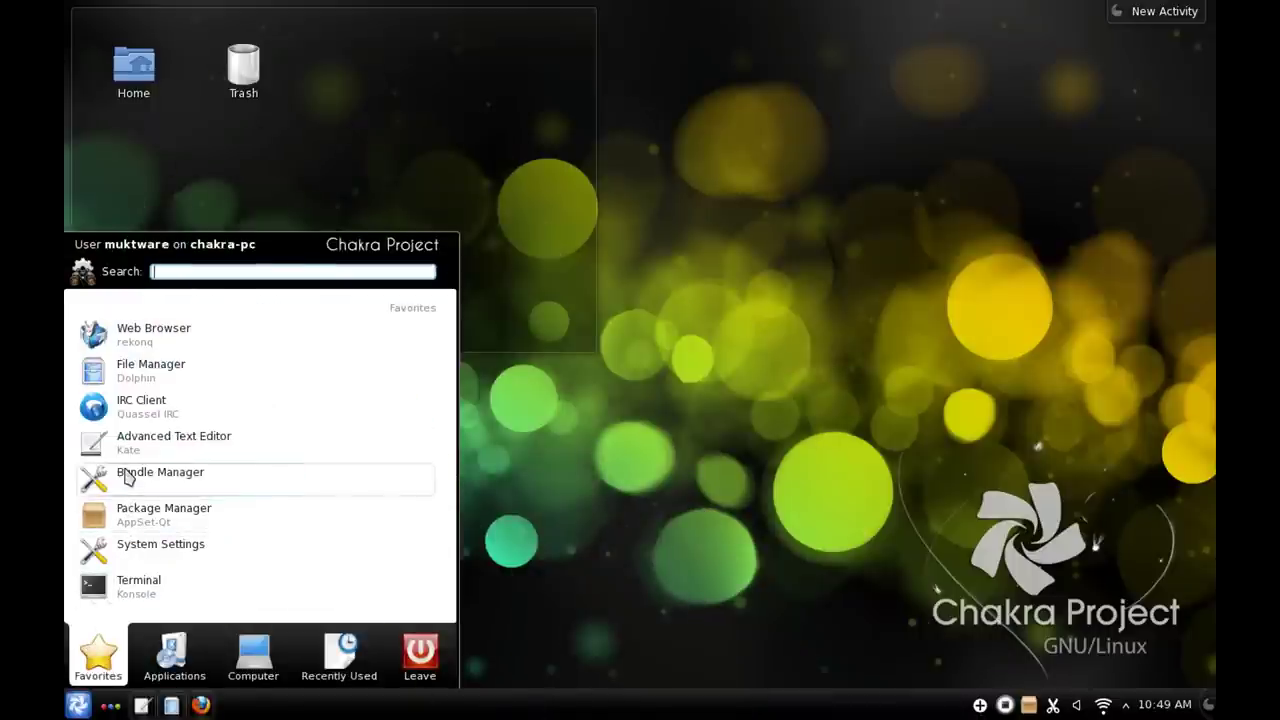
# Browse the launcher's application categories, looking through the Chakra and Office entries
pyautogui.click(174, 655)
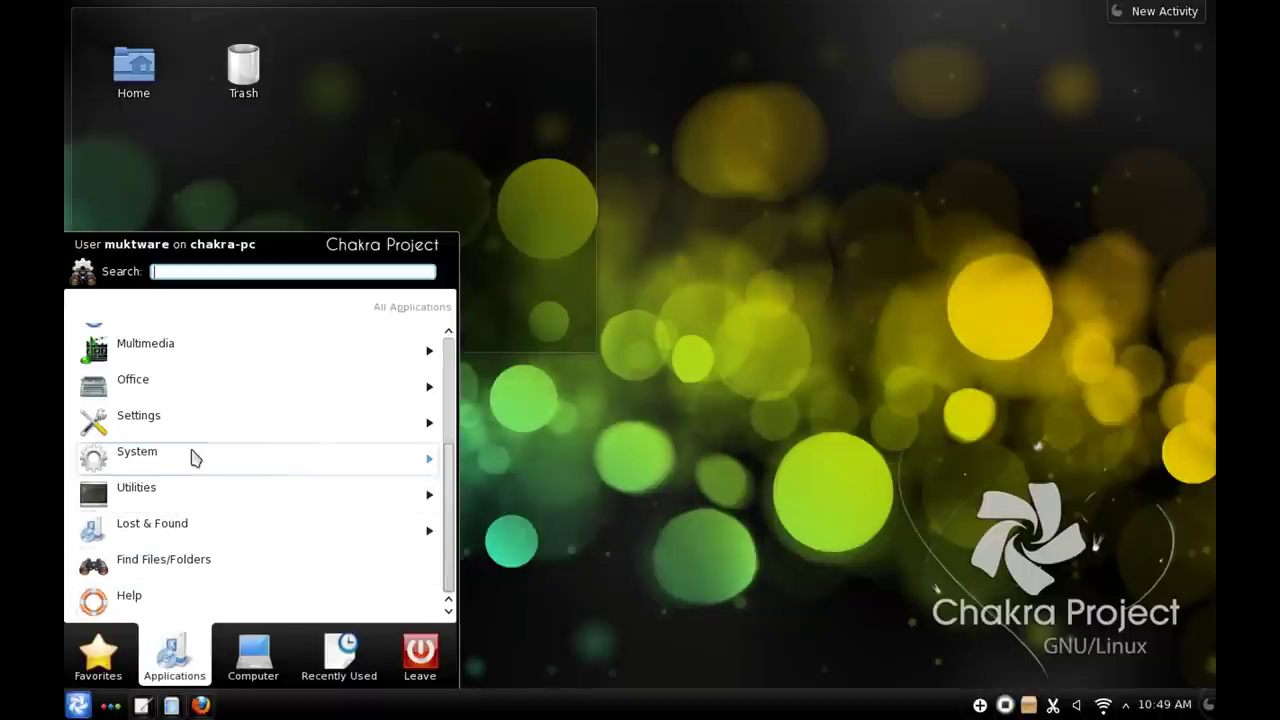
pyautogui.scroll(2, 195, 458)
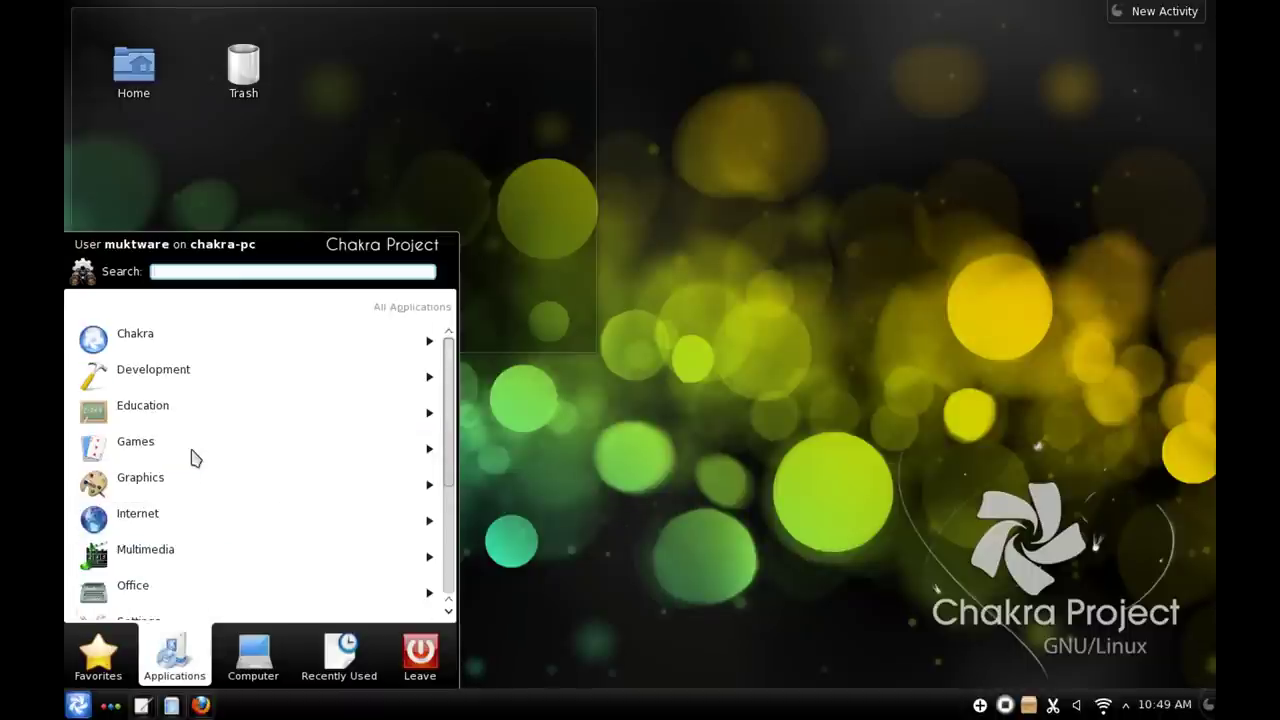
pyautogui.click(166, 337)
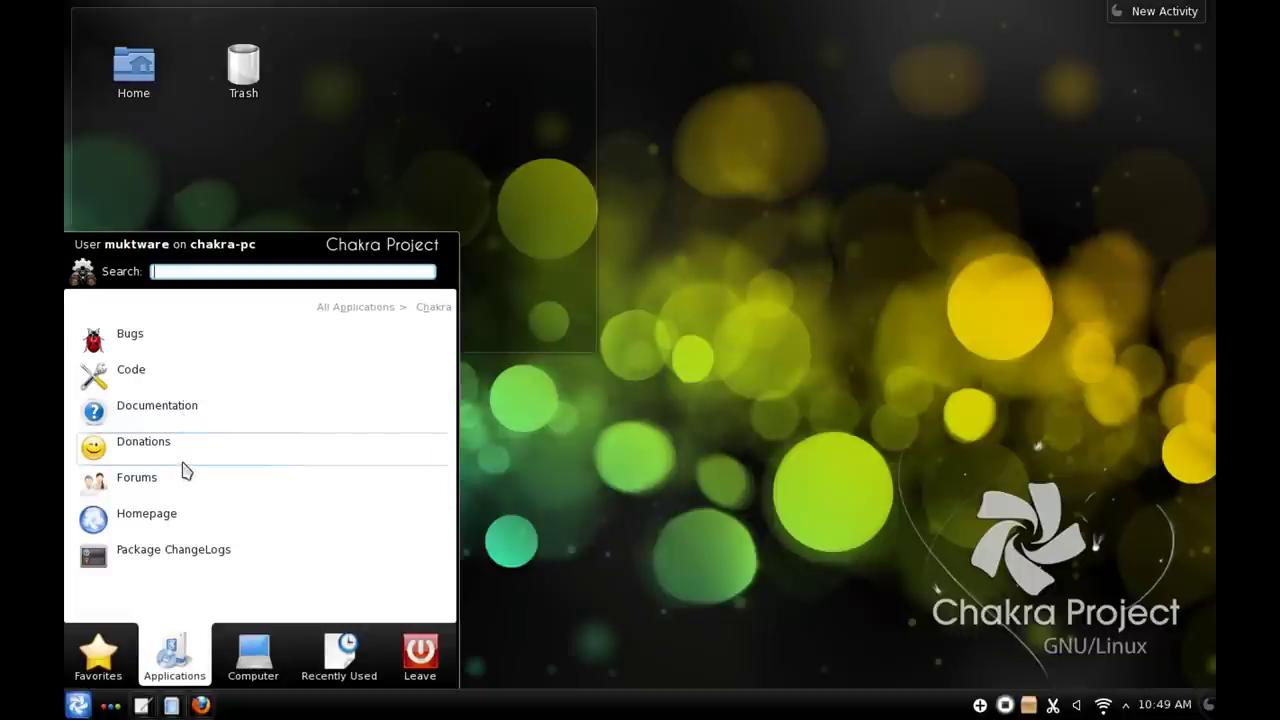
pyautogui.click(362, 307)
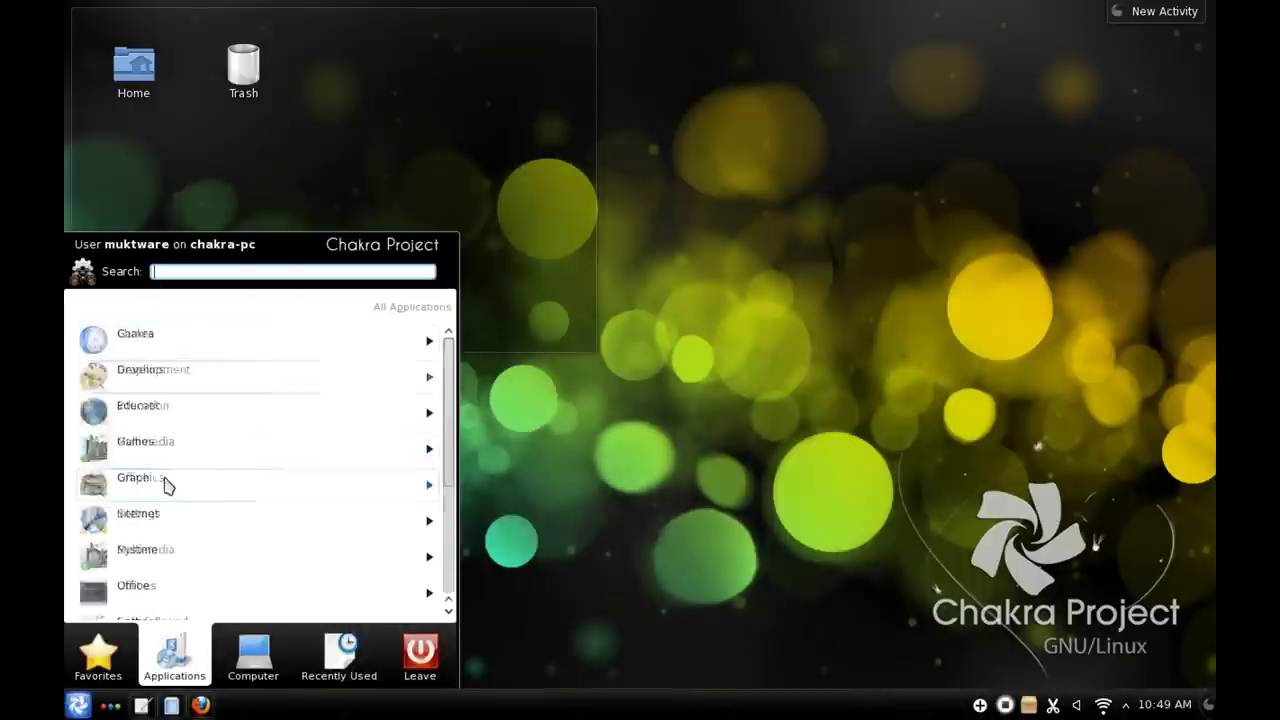
pyautogui.scroll(-2, 163, 478)
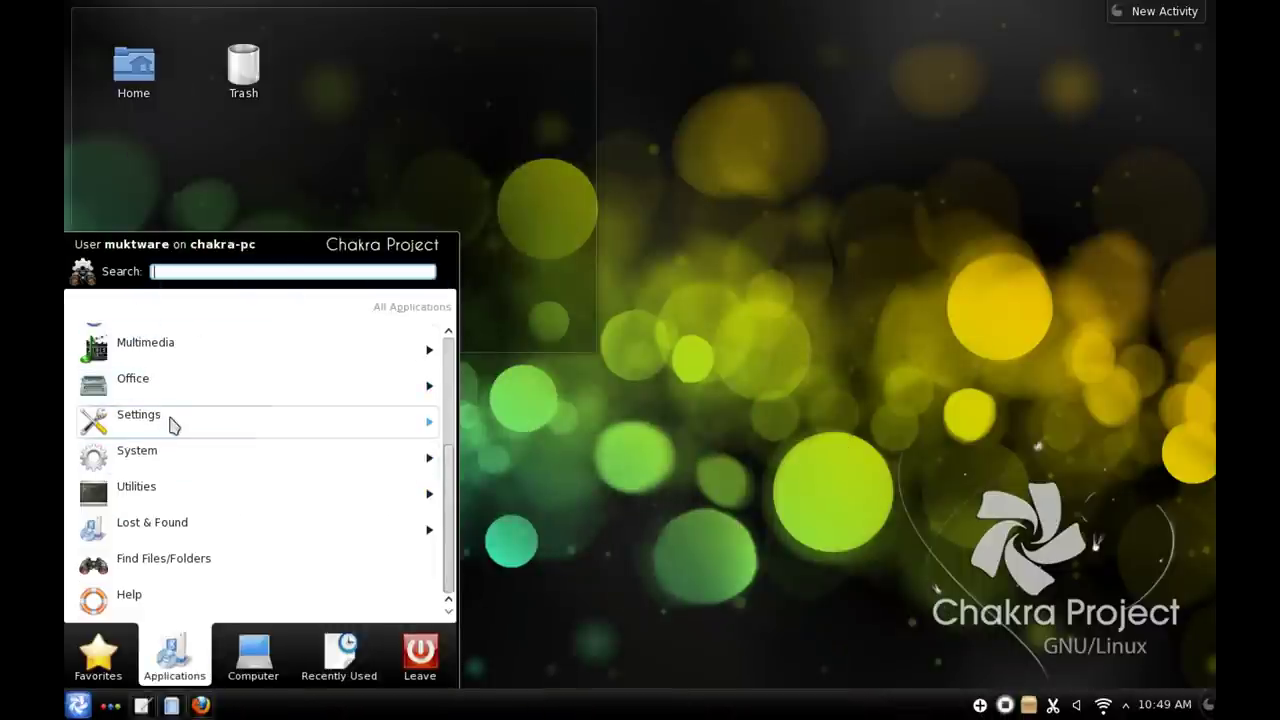
pyautogui.click(171, 378)
pyautogui.scroll(-1, 165, 556)
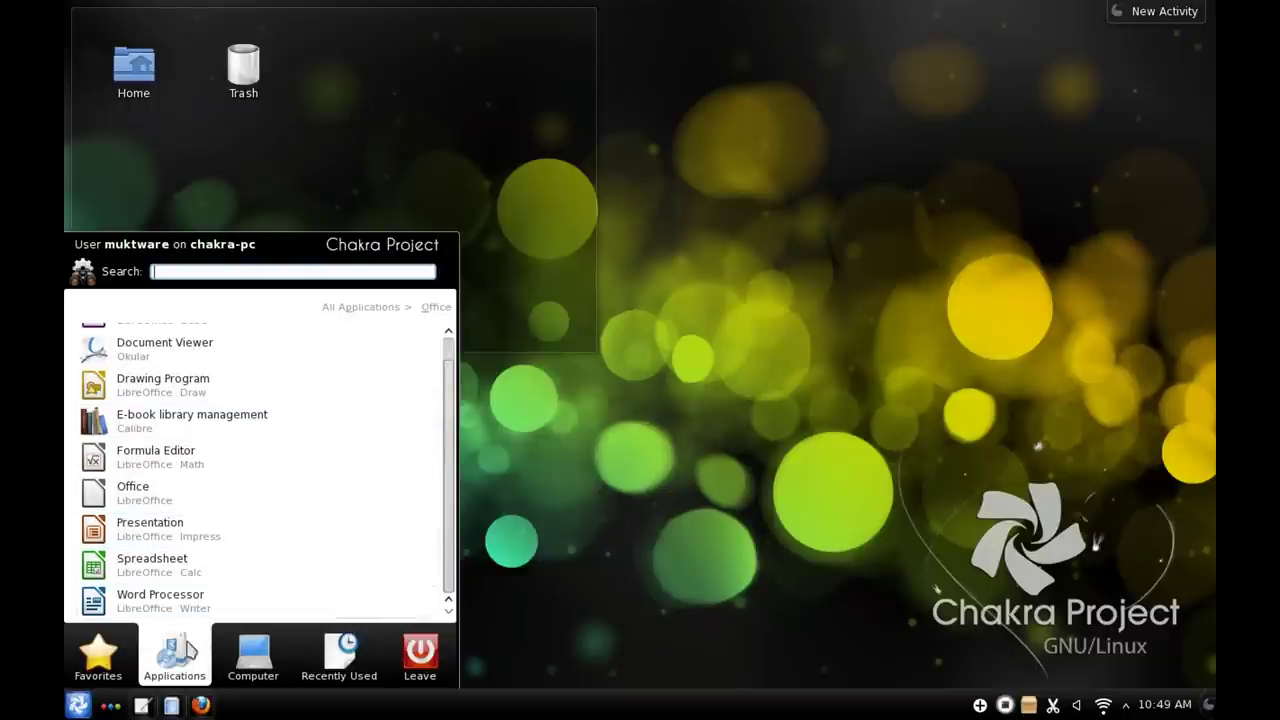
pyautogui.click(370, 306)
pyautogui.scroll(-1, 312, 478)
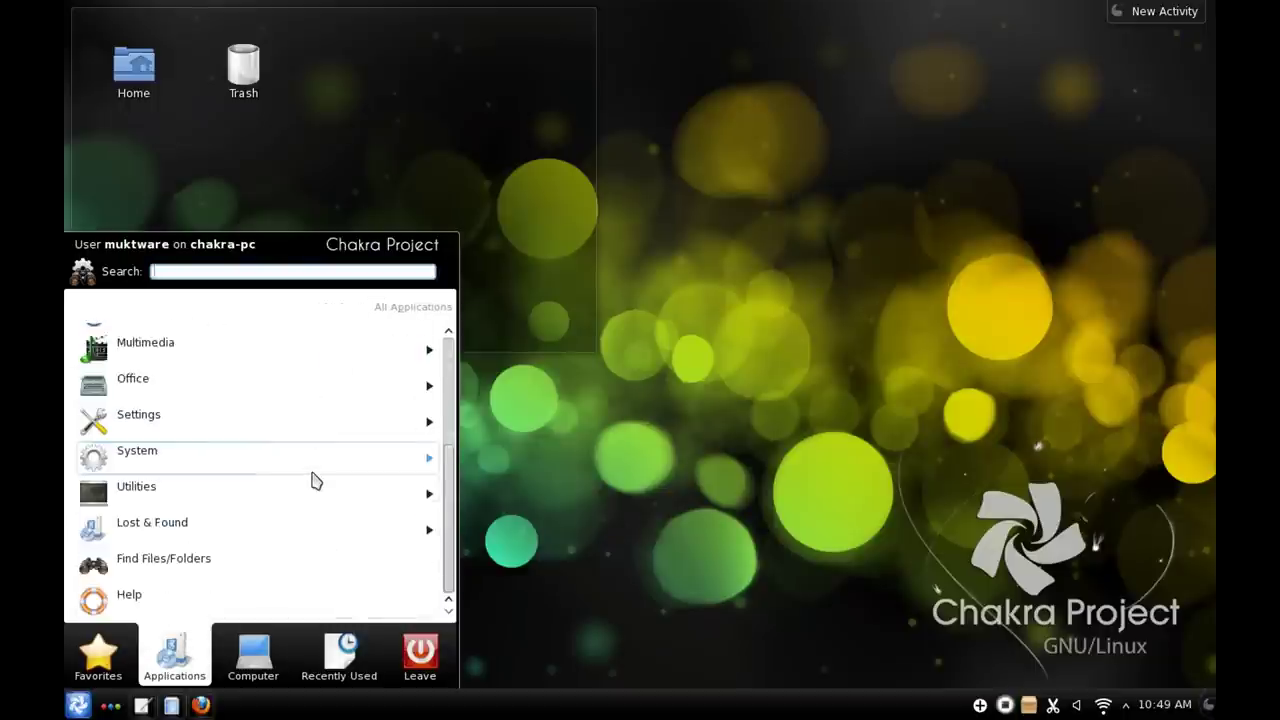
# View the launcher's computer places, recently used items and leave options
pyautogui.click(253, 655)
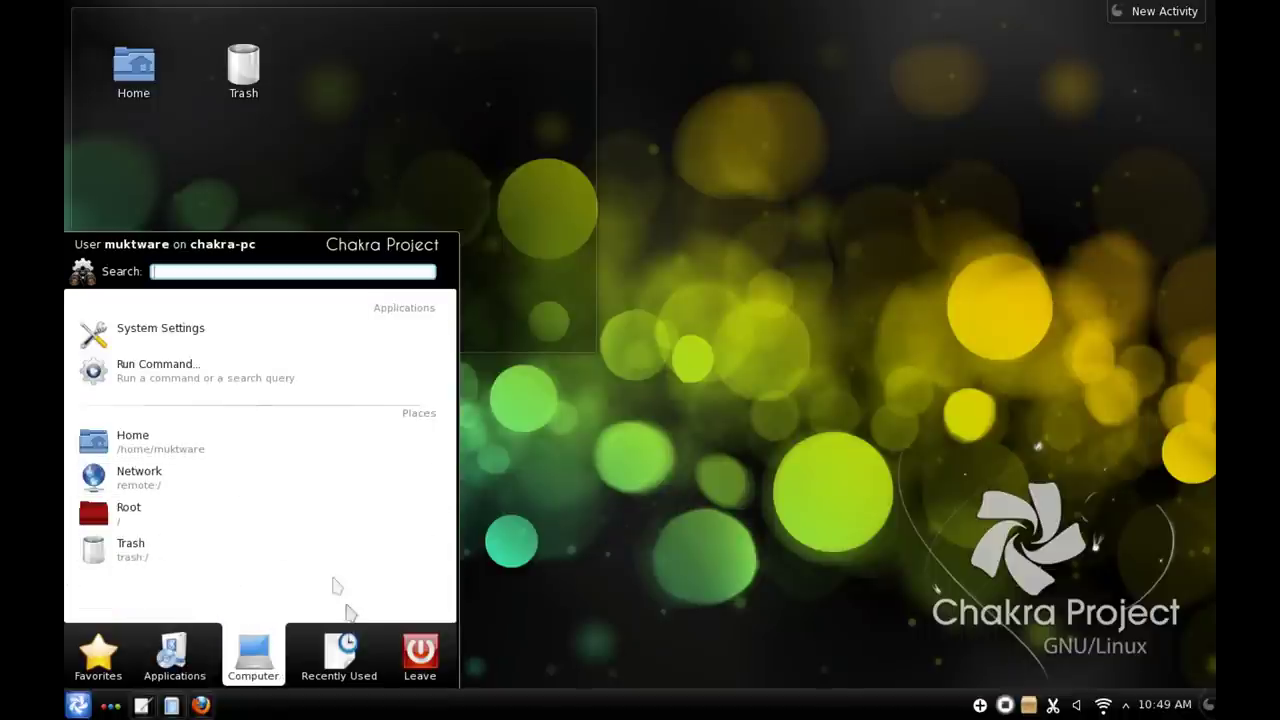
pyautogui.click(349, 645)
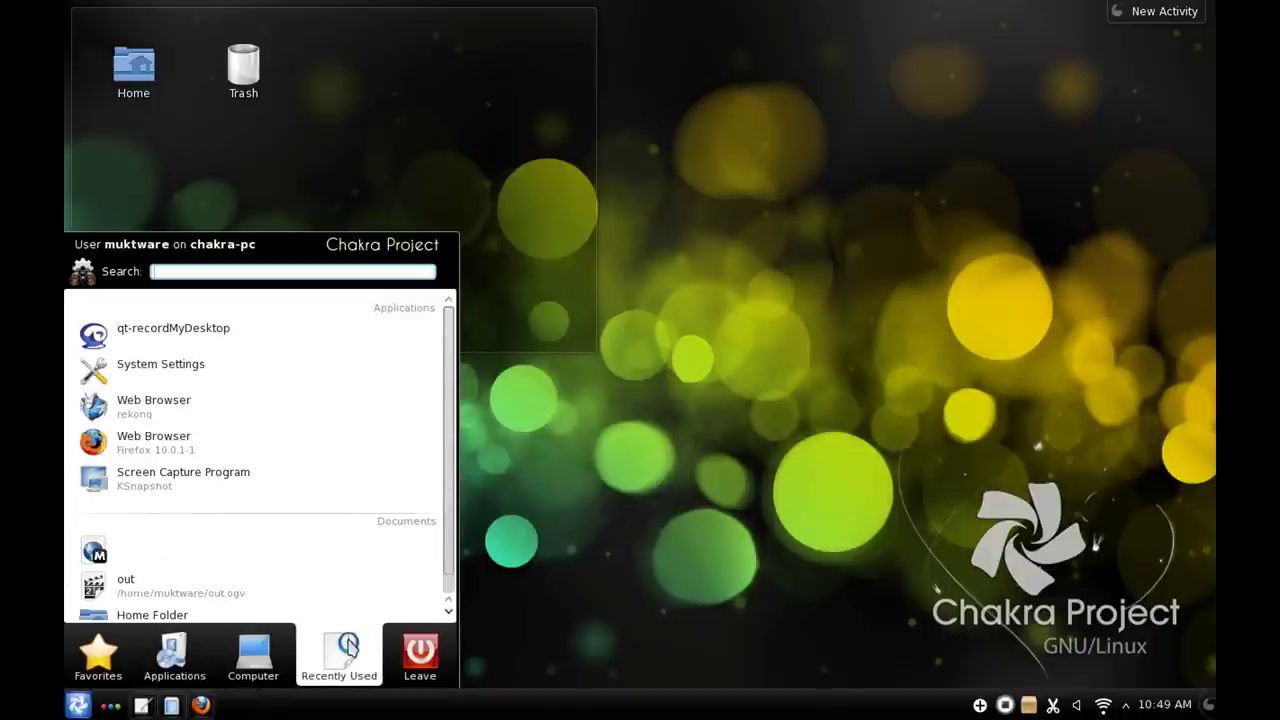
pyautogui.click(405, 648)
# Open Bundle Manager from the favorites, install the chrome-stable 17.0.963.46 bundle and minimize the window
pyautogui.click(98, 655)
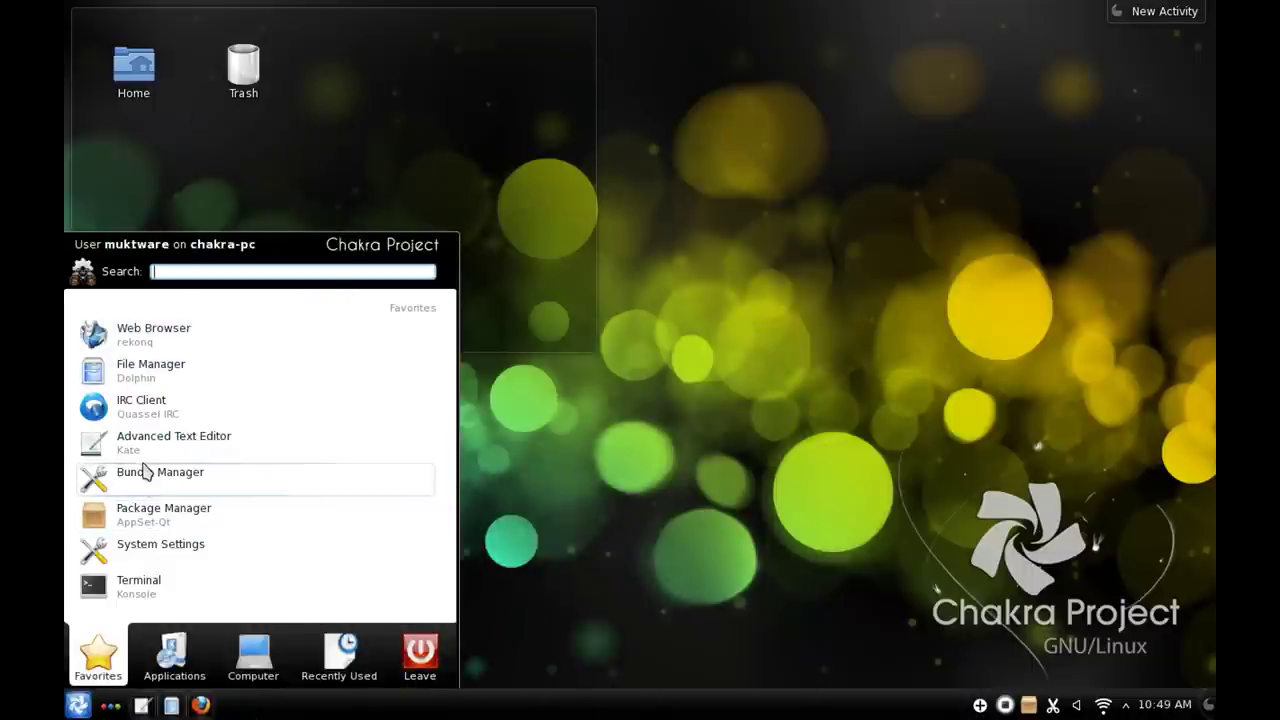
pyautogui.click(147, 471)
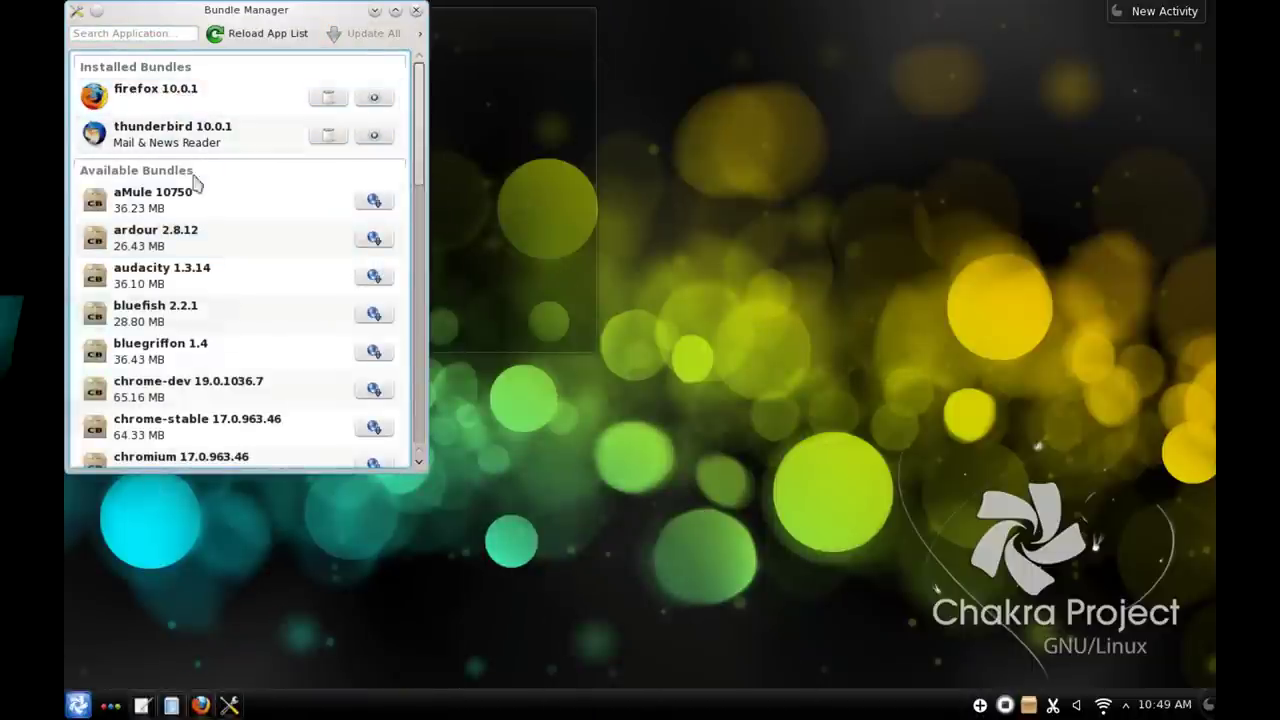
pyautogui.scroll(-8, 191, 200)
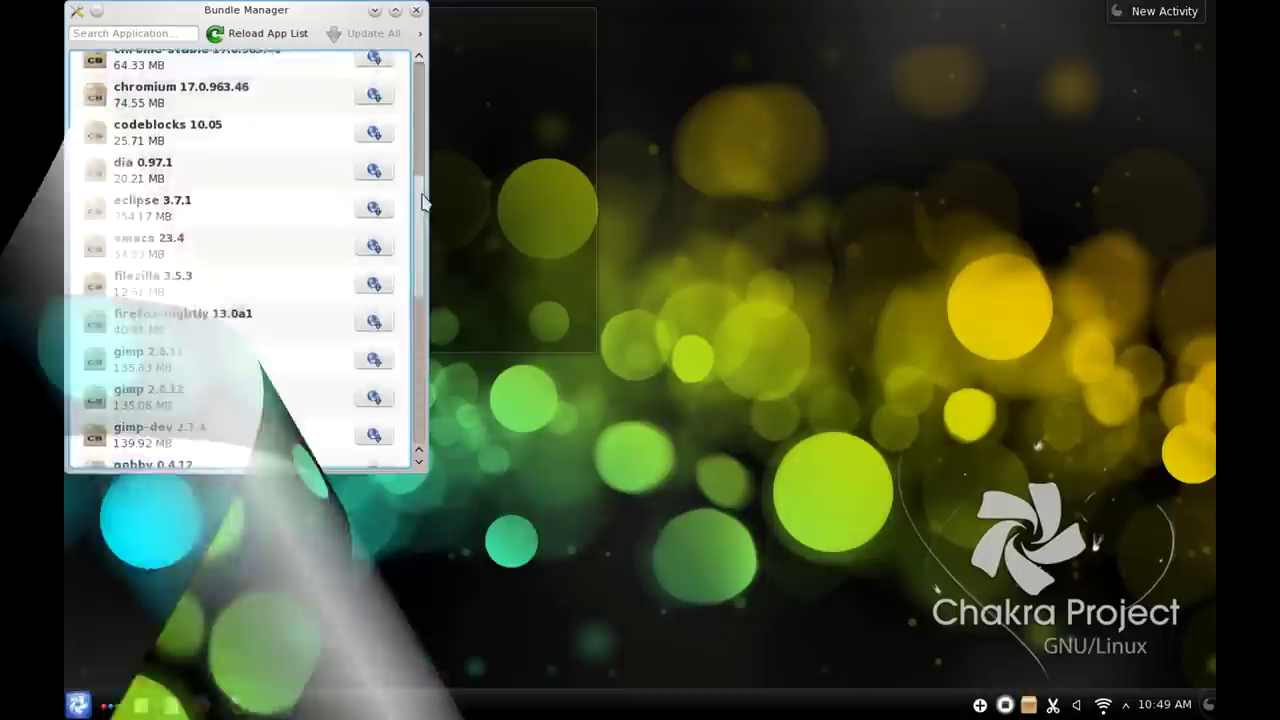
pyautogui.moveTo(420, 193); pyautogui.dragTo(425, 97)
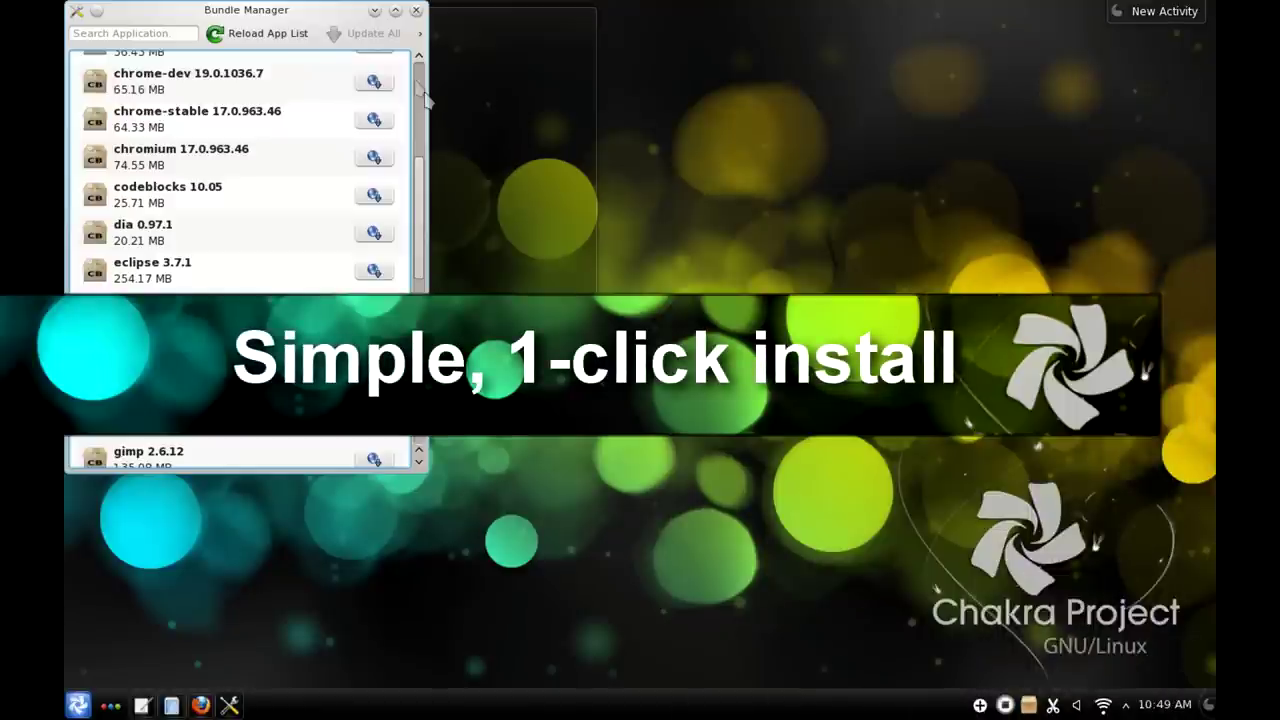
pyautogui.click(375, 120)
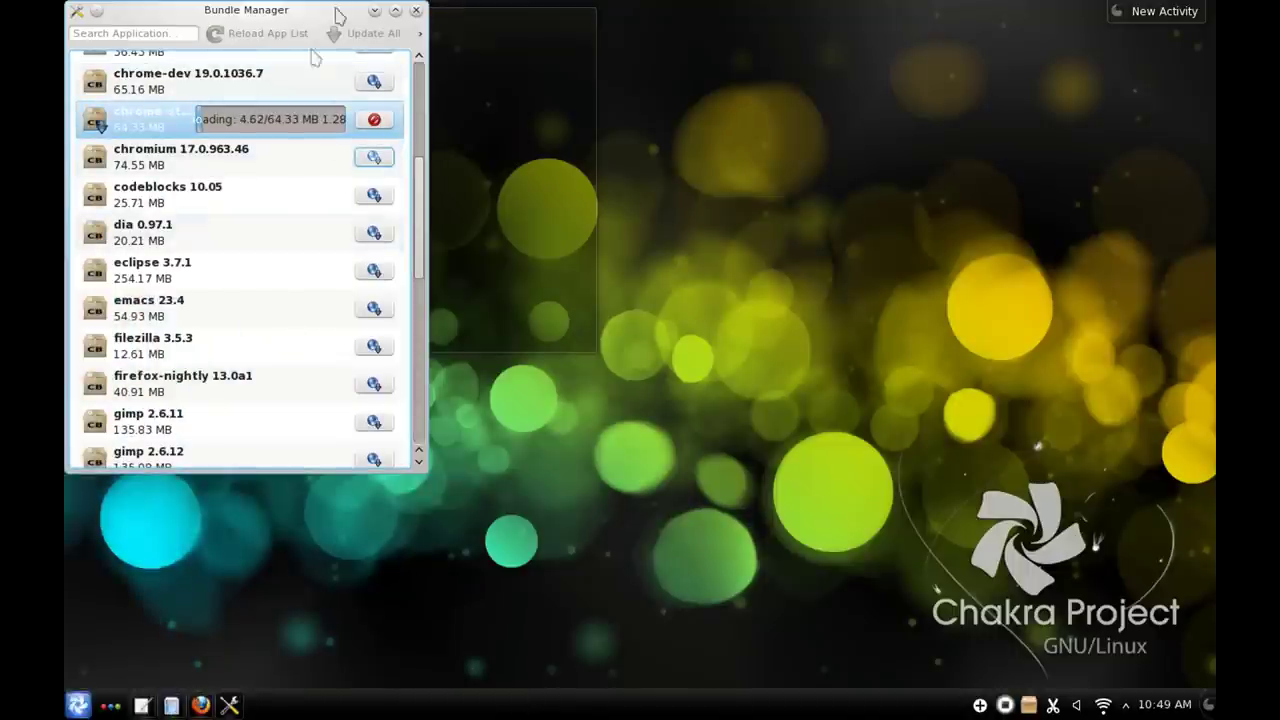
pyautogui.click(375, 12)
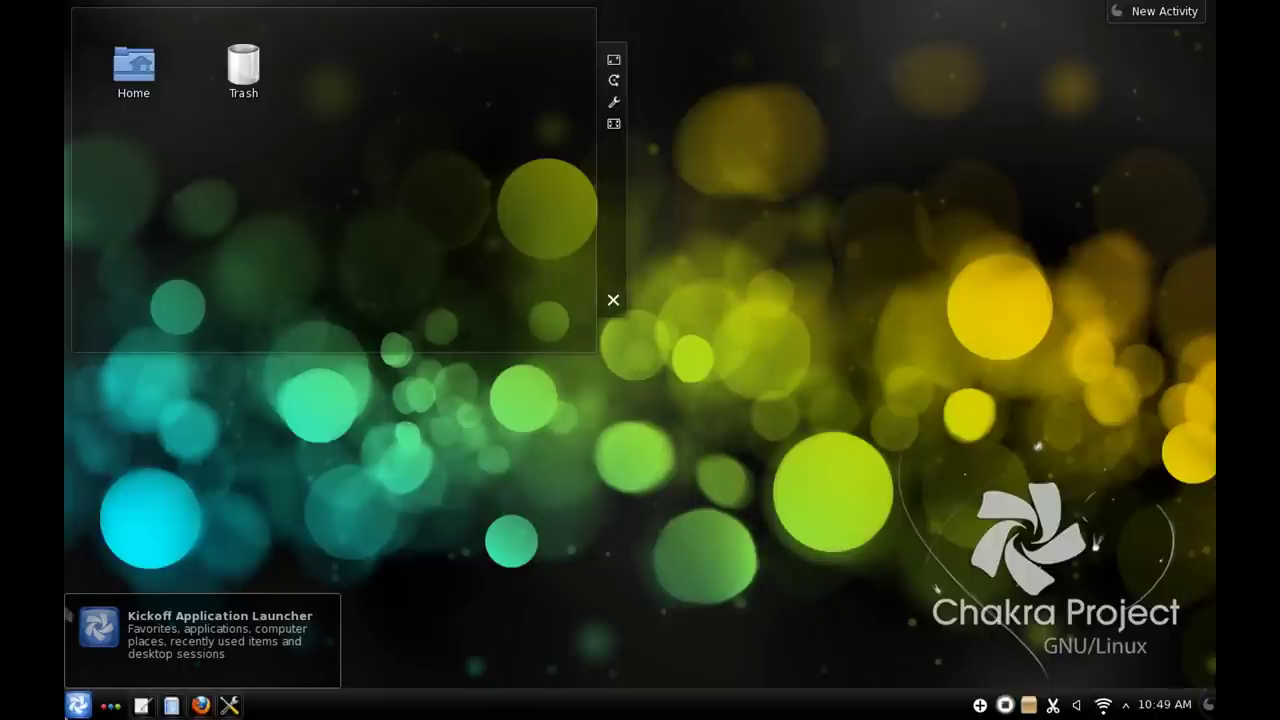
# Open the AppSet-Qt package manager from the launcher and authenticate with the root password
pyautogui.click(78, 705)
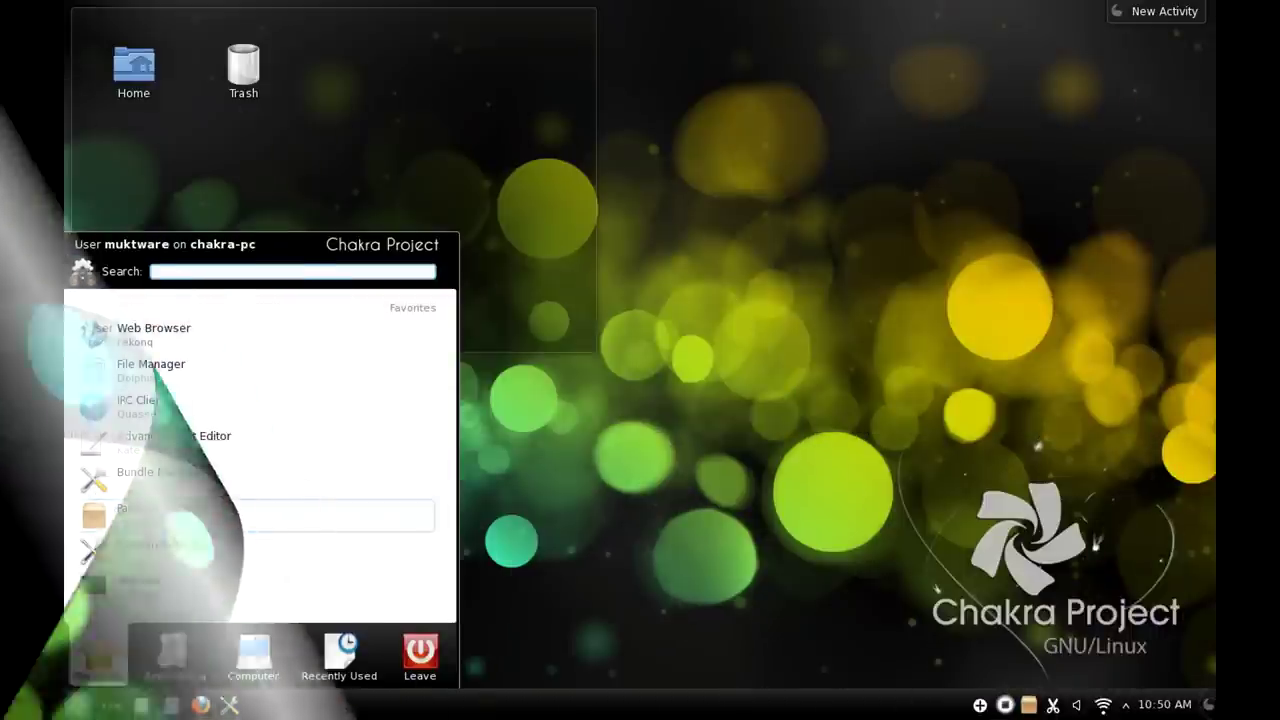
pyautogui.click(166, 528)
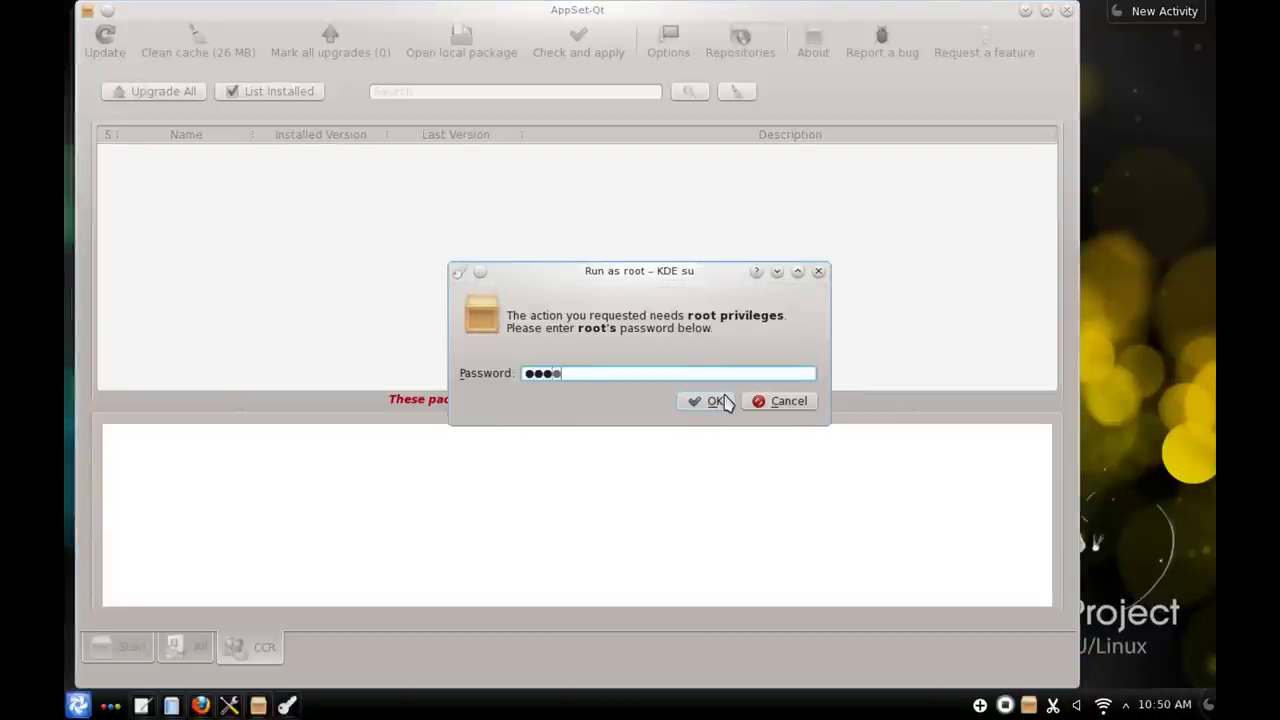
pyautogui.click(720, 401)
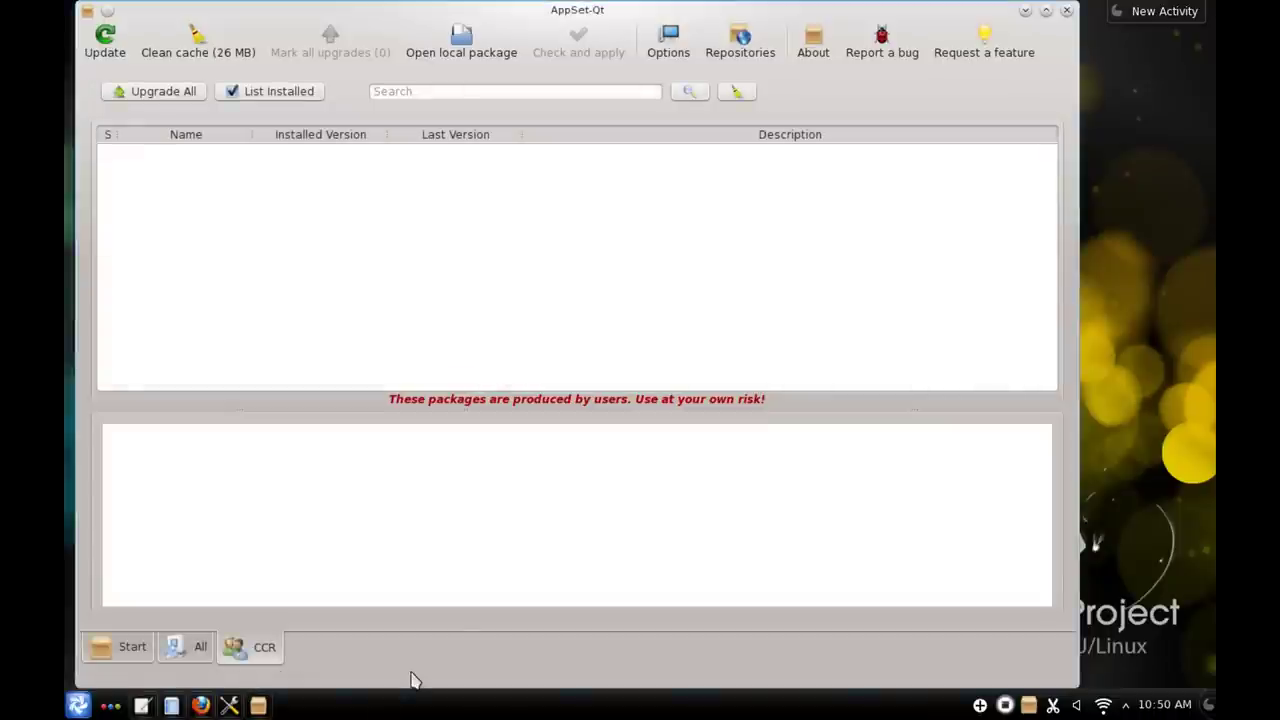
# Browse the complete, Games and Multimedia package sections, then search the Multimedia packages for amarok
pyautogui.click(177, 652)
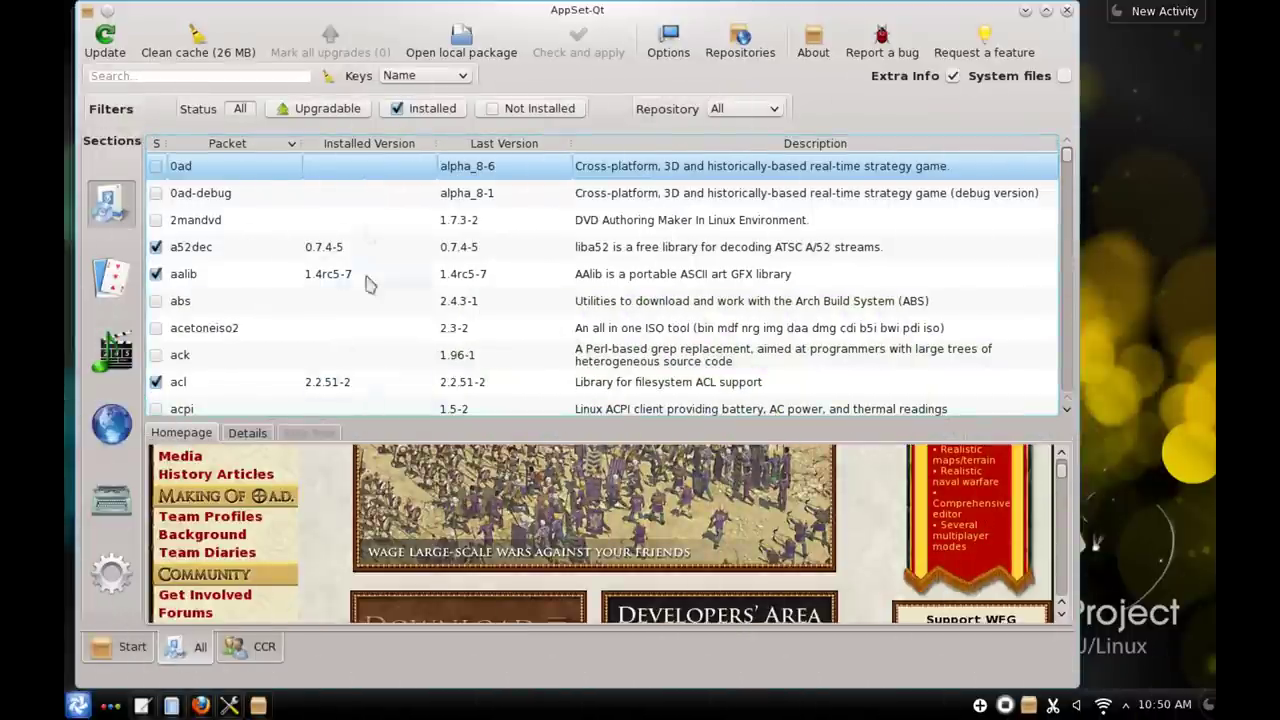
pyautogui.click(114, 274)
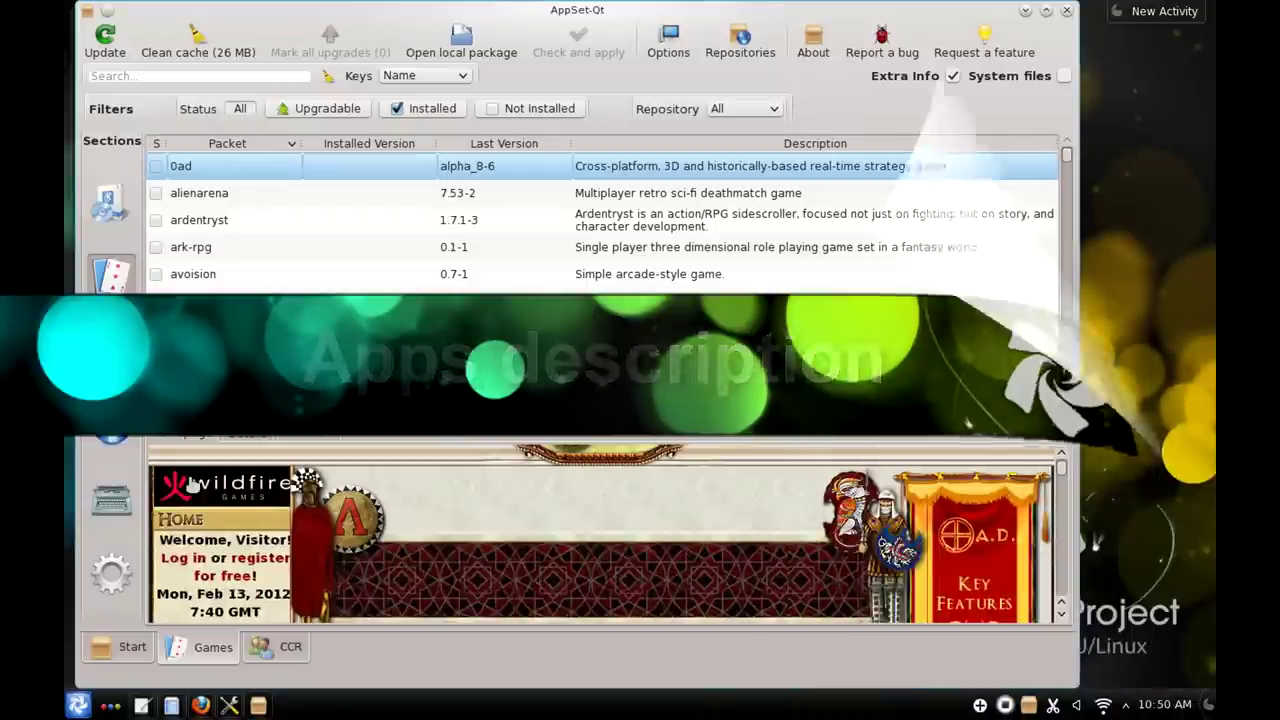
pyautogui.click(113, 352)
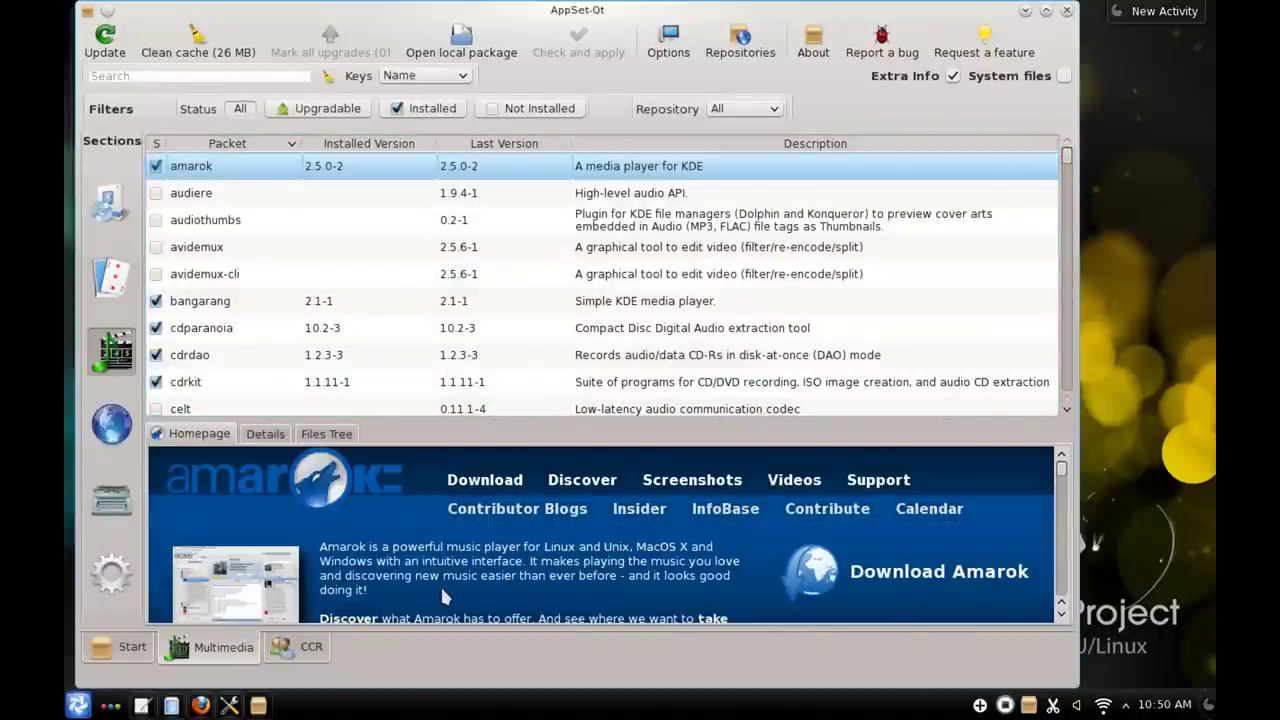
pyautogui.scroll(-5, 445, 597)
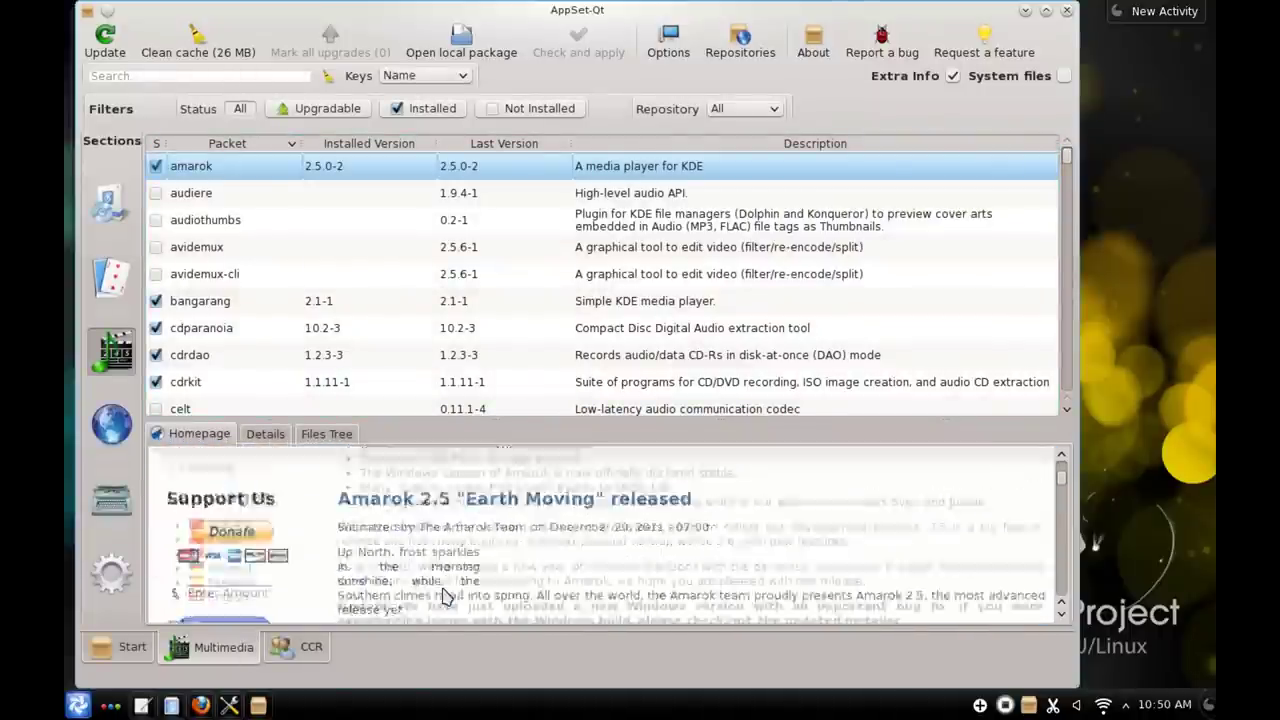
pyautogui.click(133, 74)
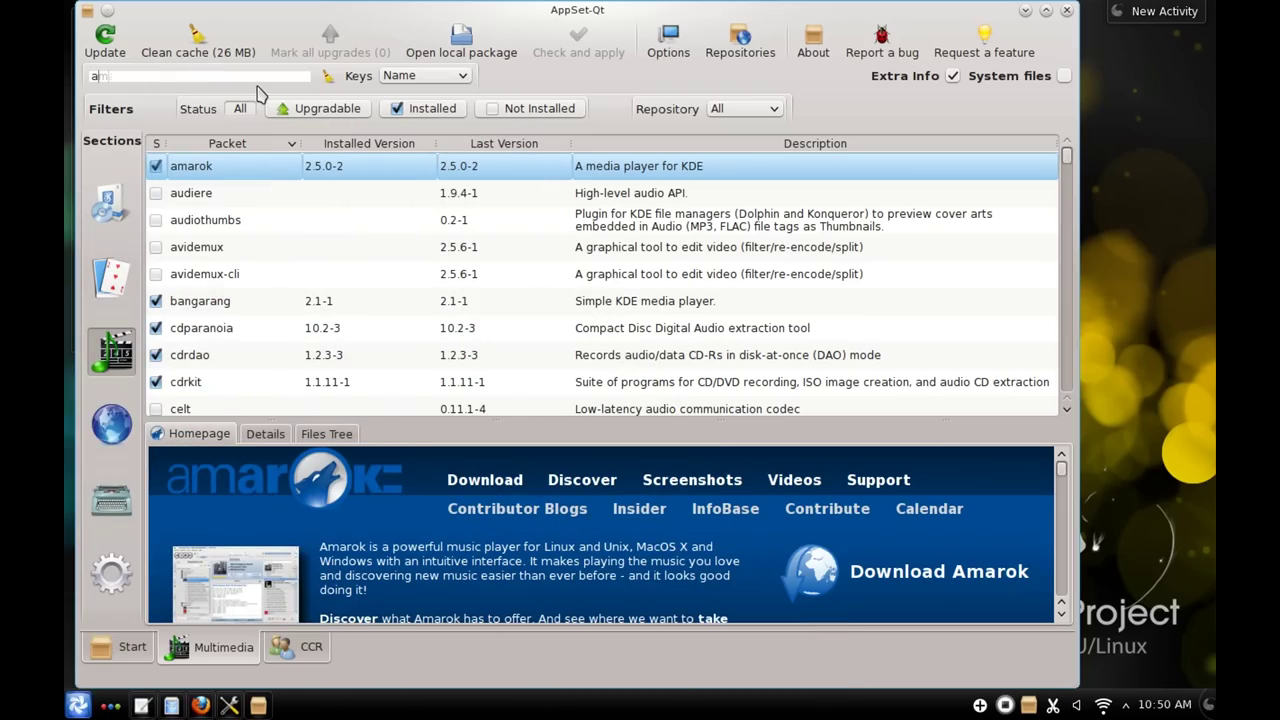
pyautogui.write('amarok')
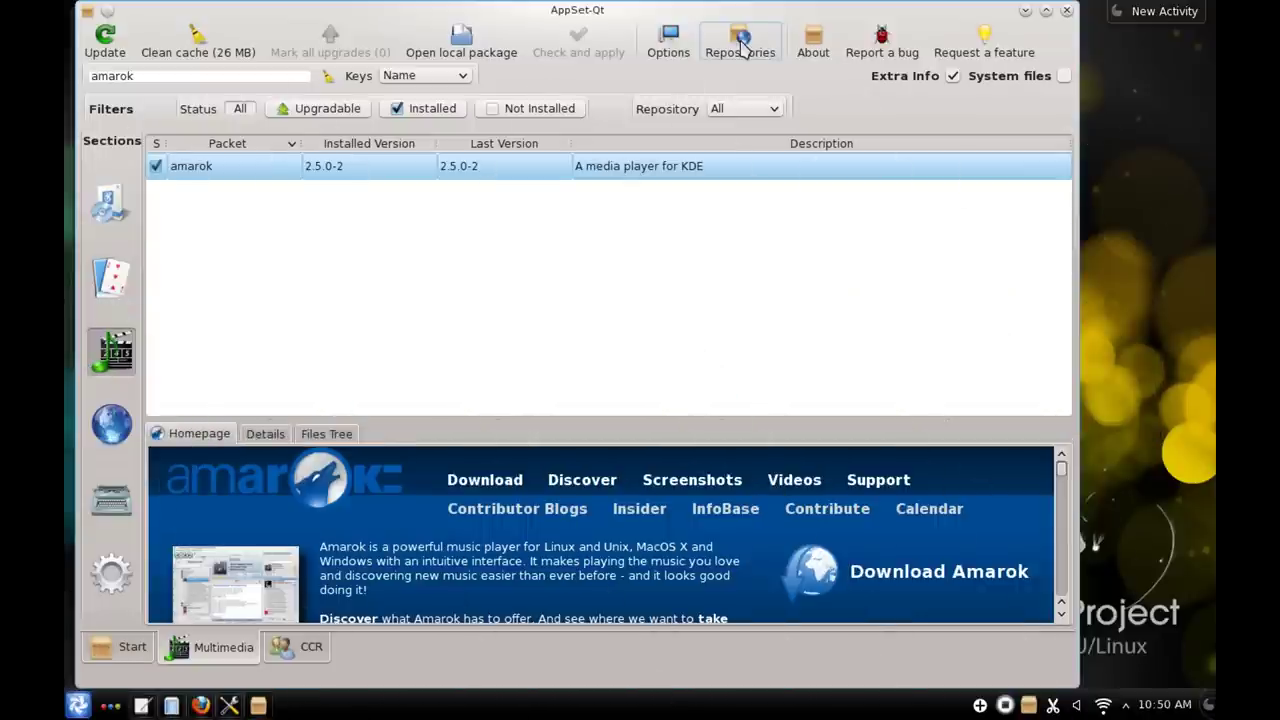
# Review the available repositories after authenticating with the root password, discard the repository editor and close the package manager
pyautogui.click(742, 50)
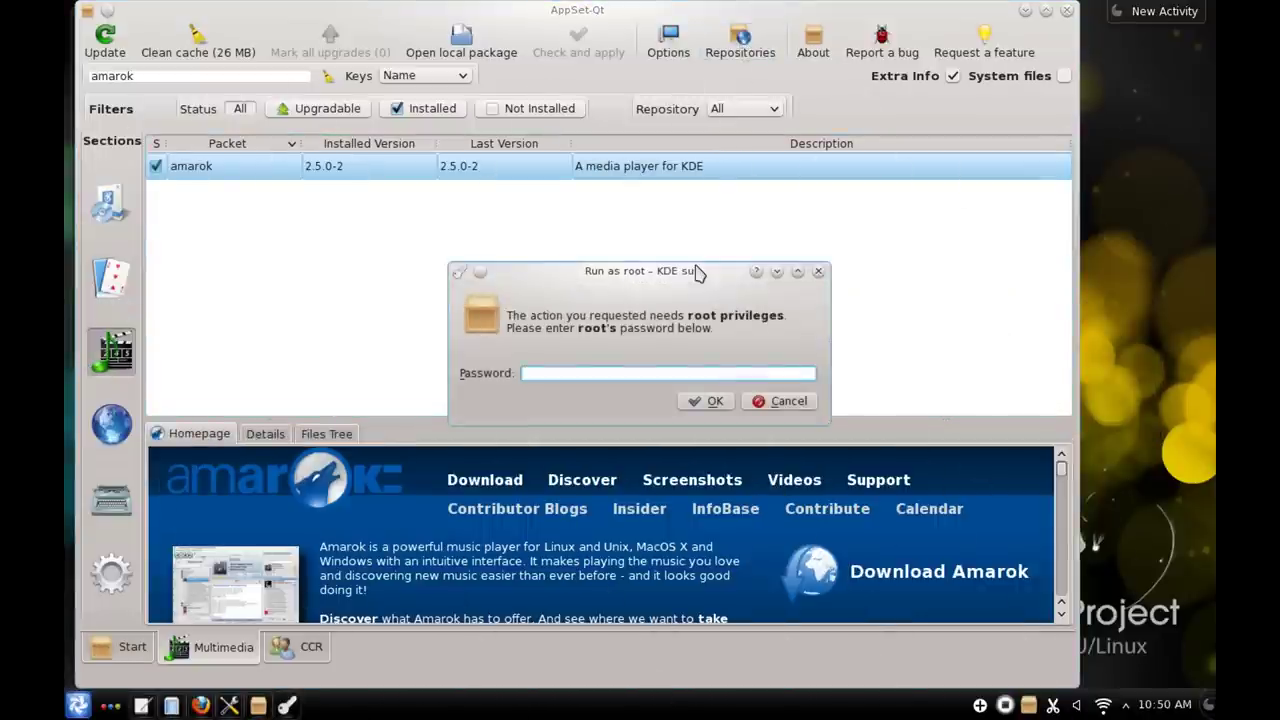
pyautogui.press('Return')
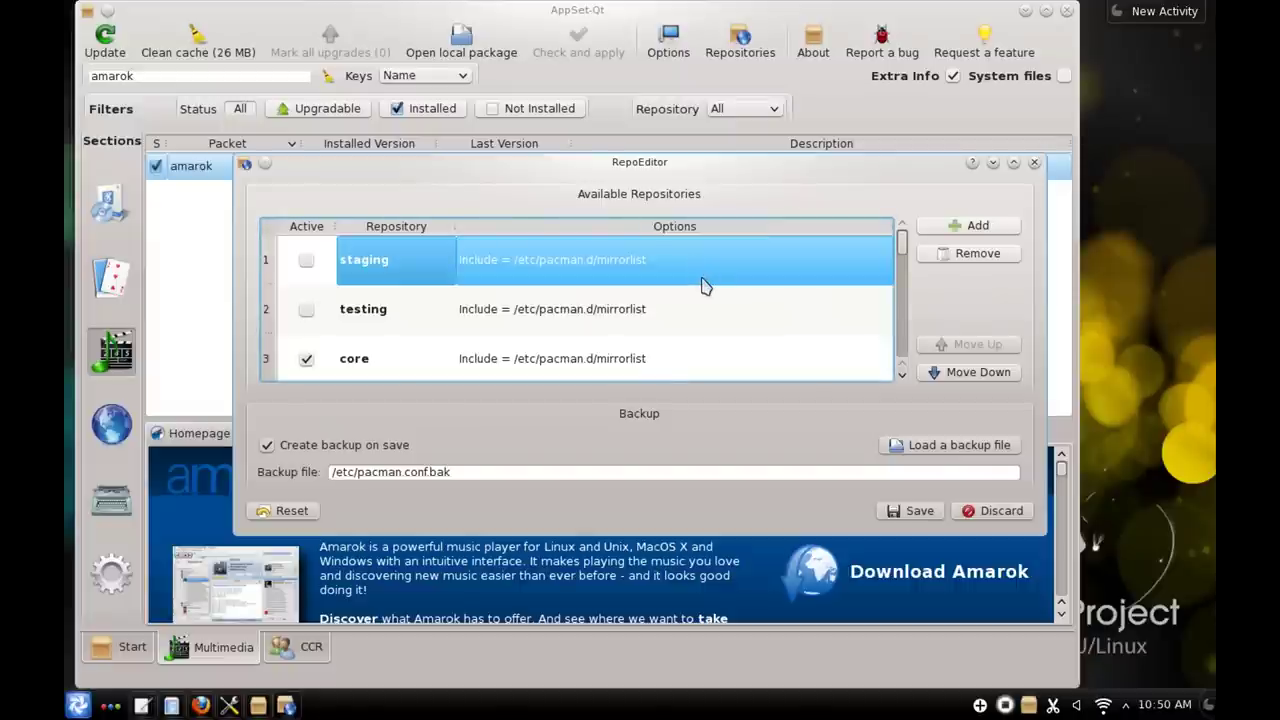
pyautogui.scroll(-2, 702, 286)
pyautogui.scroll(2, 702, 286)
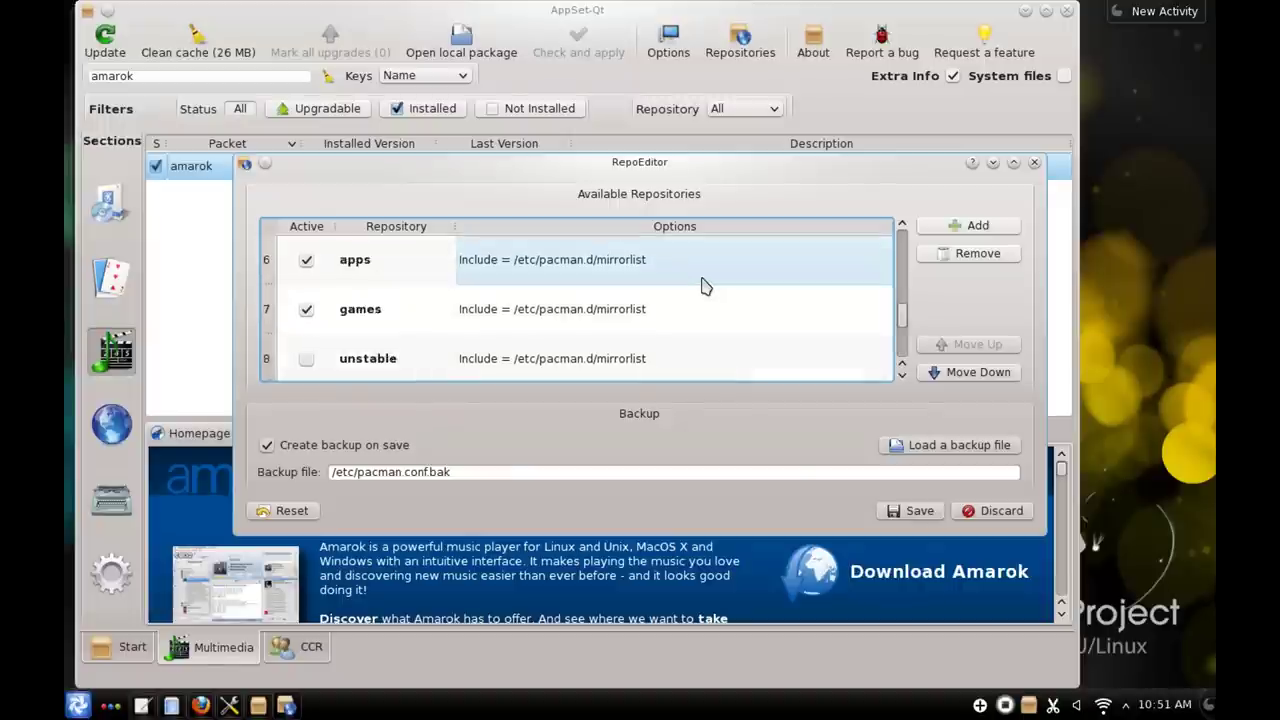
pyautogui.click(990, 511)
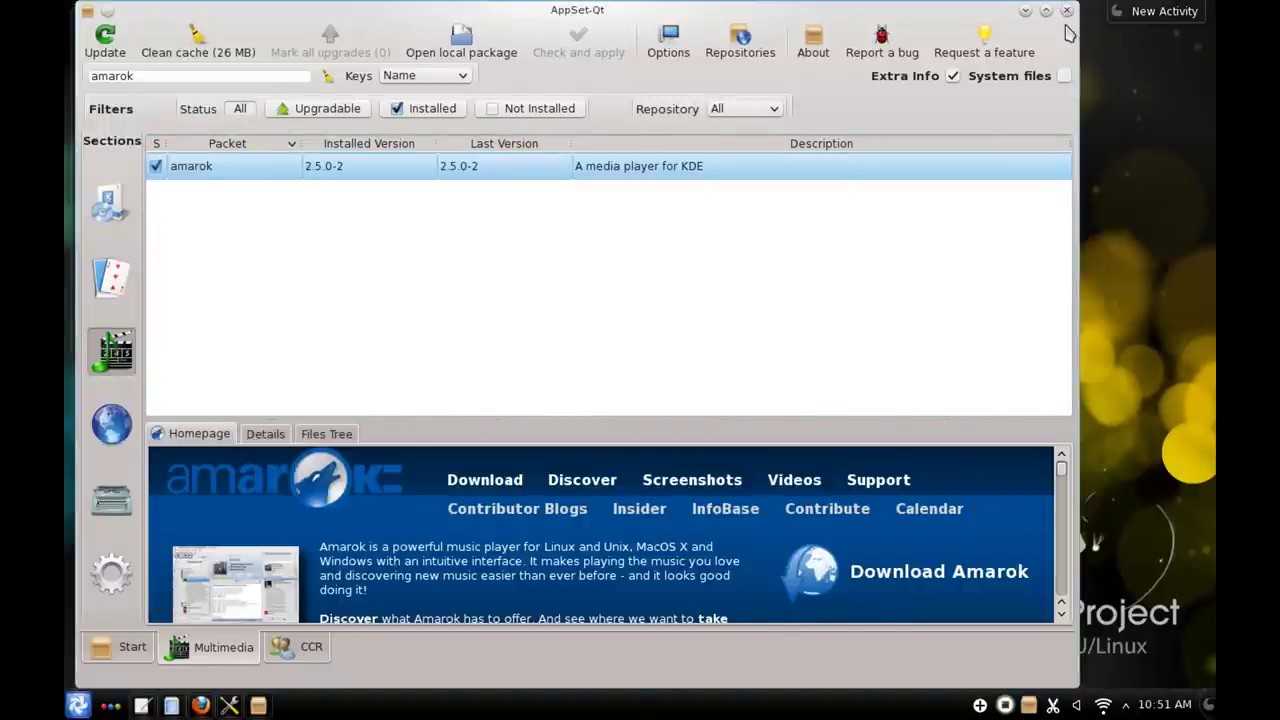
pyautogui.click(1067, 11)
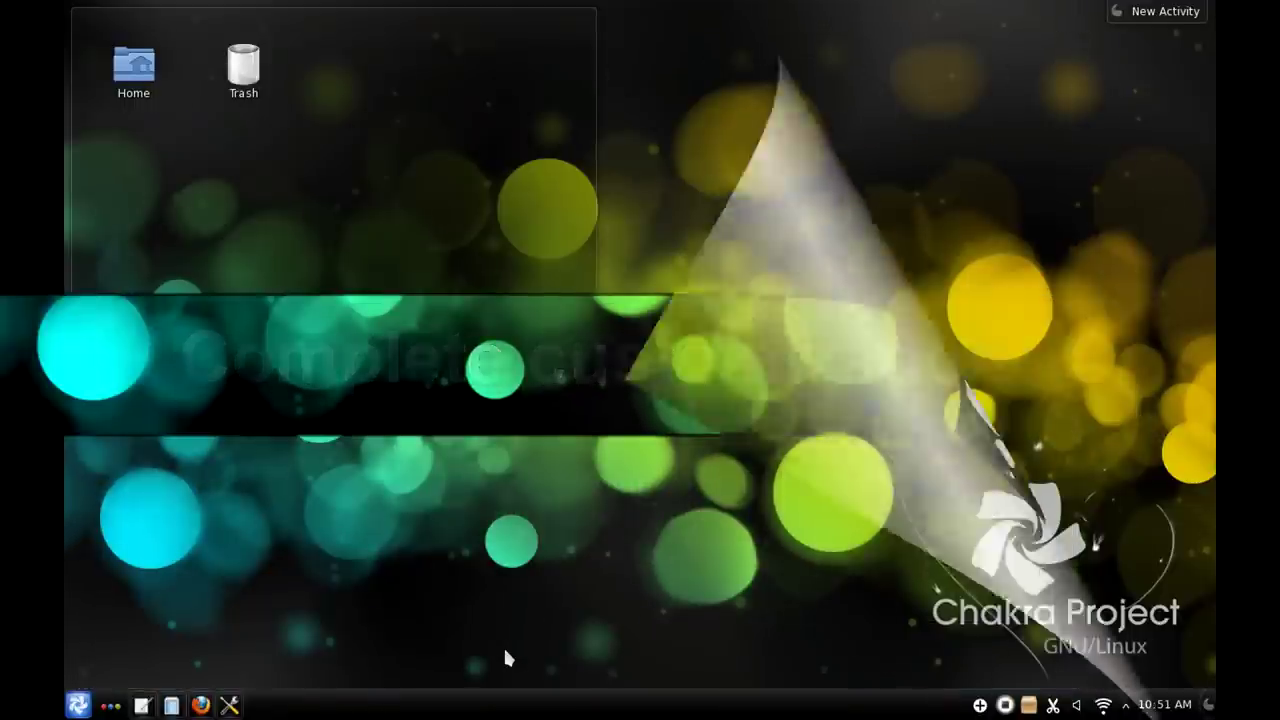
# Move the main desktop panel to the side edge of the screen and back to the bottom edge
pyautogui.rightClick(470, 707)
pyautogui.moveTo(502, 652)
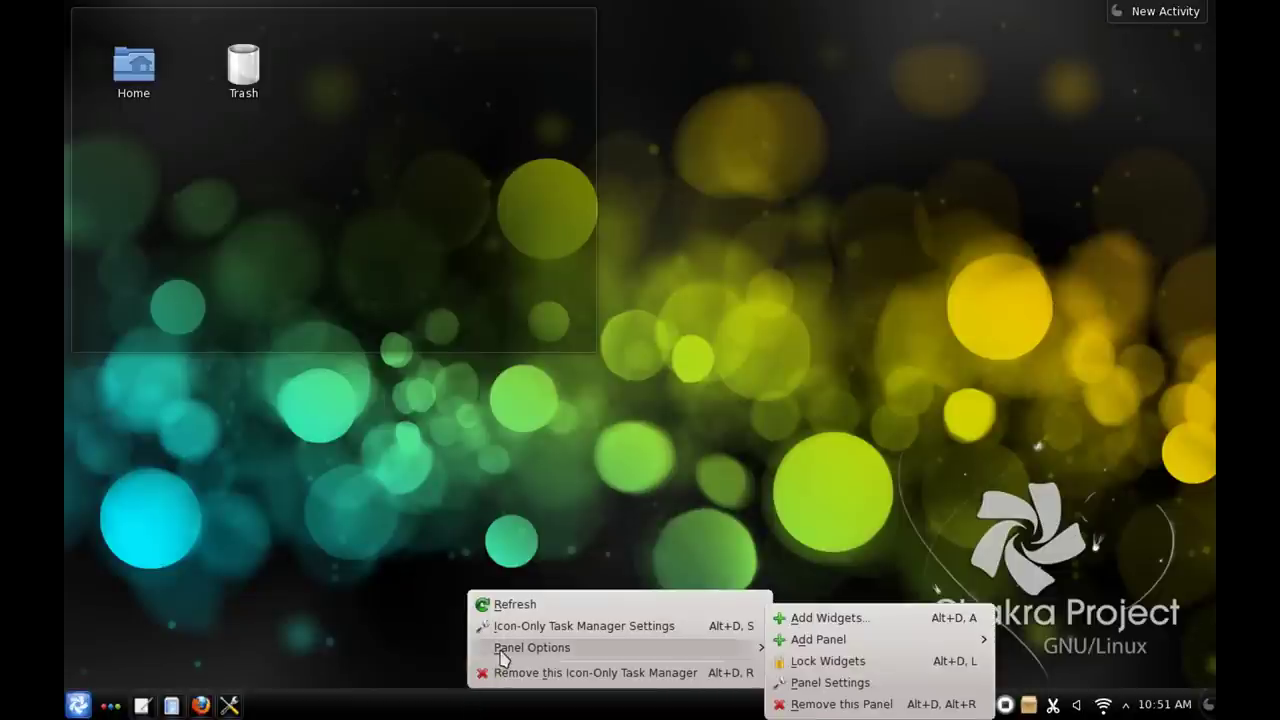
pyautogui.click(810, 683)
pyautogui.moveTo(527, 625); pyautogui.dragTo(1200, 288)
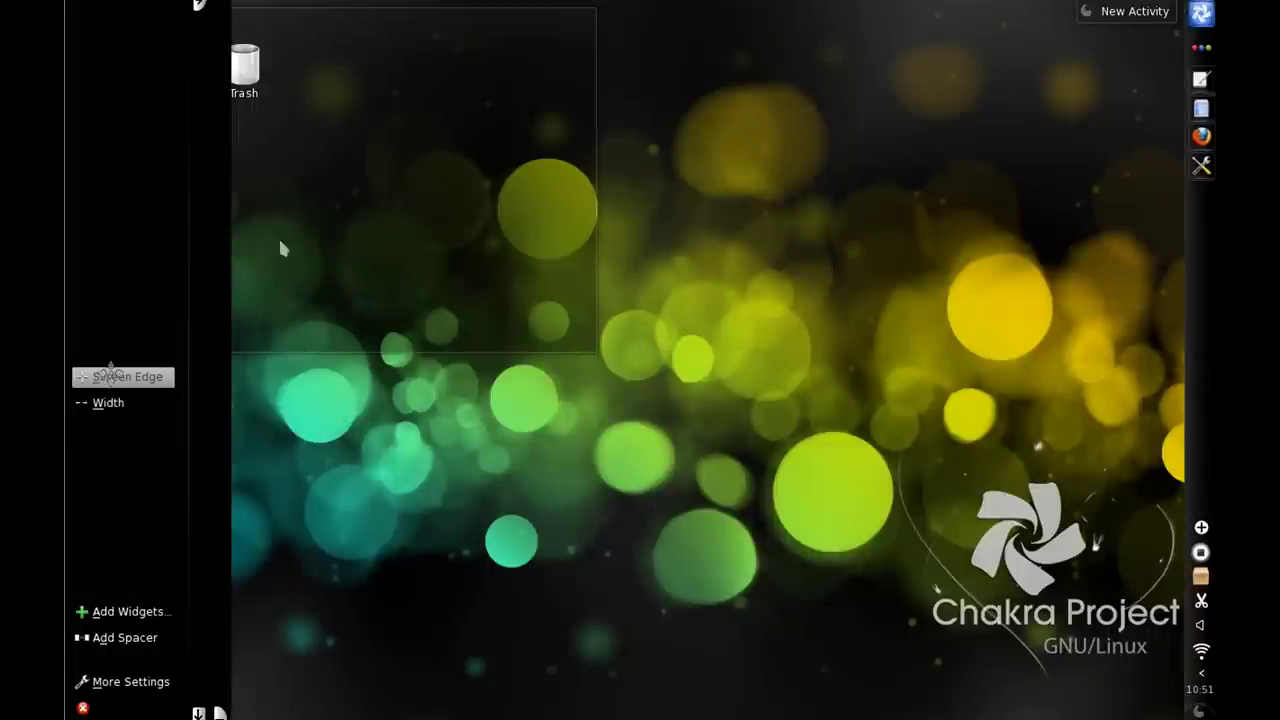
pyautogui.moveTo(117, 376); pyautogui.dragTo(600, 700)
pyautogui.click(769, 410)
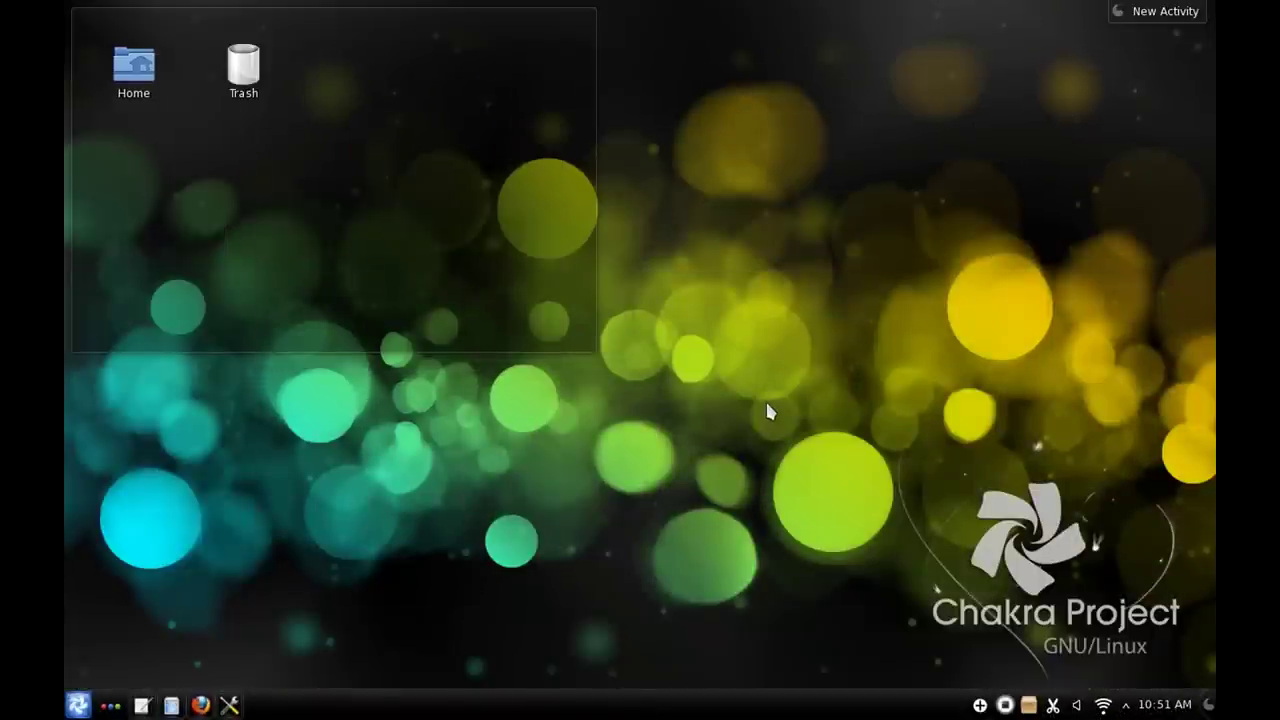
# Add an empty panel to the desktop
pyautogui.rightClick(767, 406)
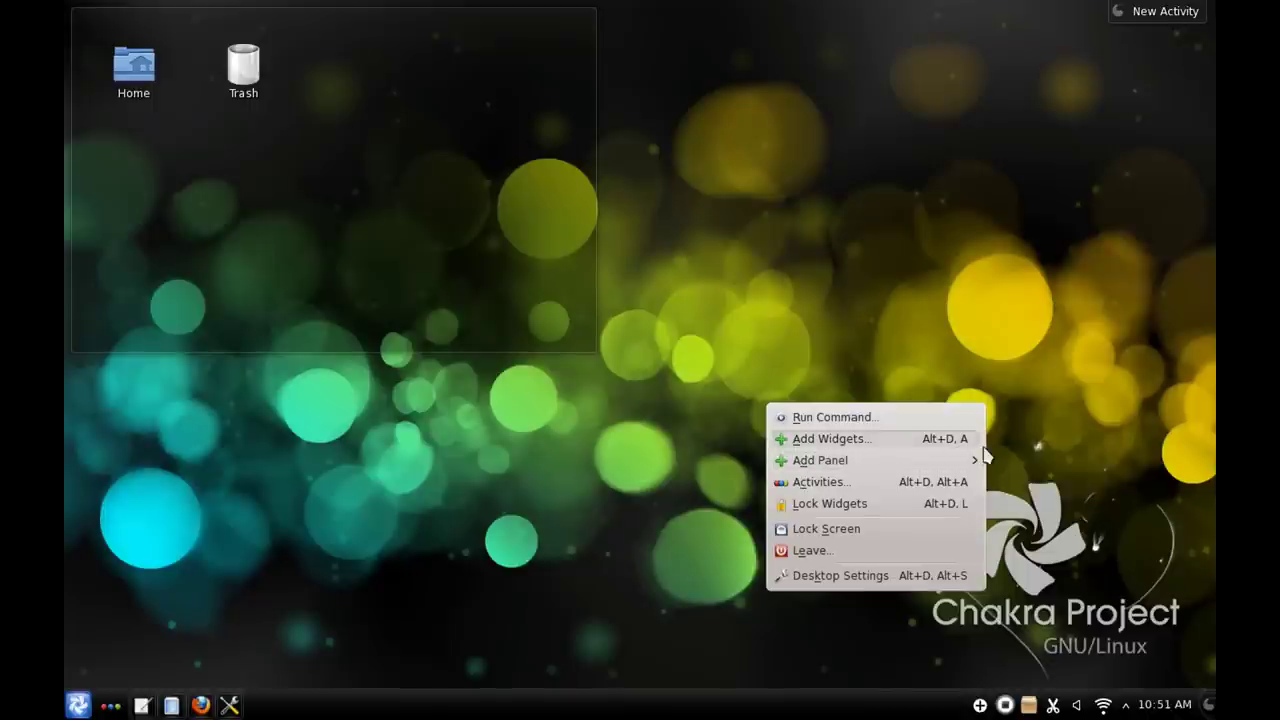
pyautogui.moveTo(962, 464)
pyautogui.click(1017, 488)
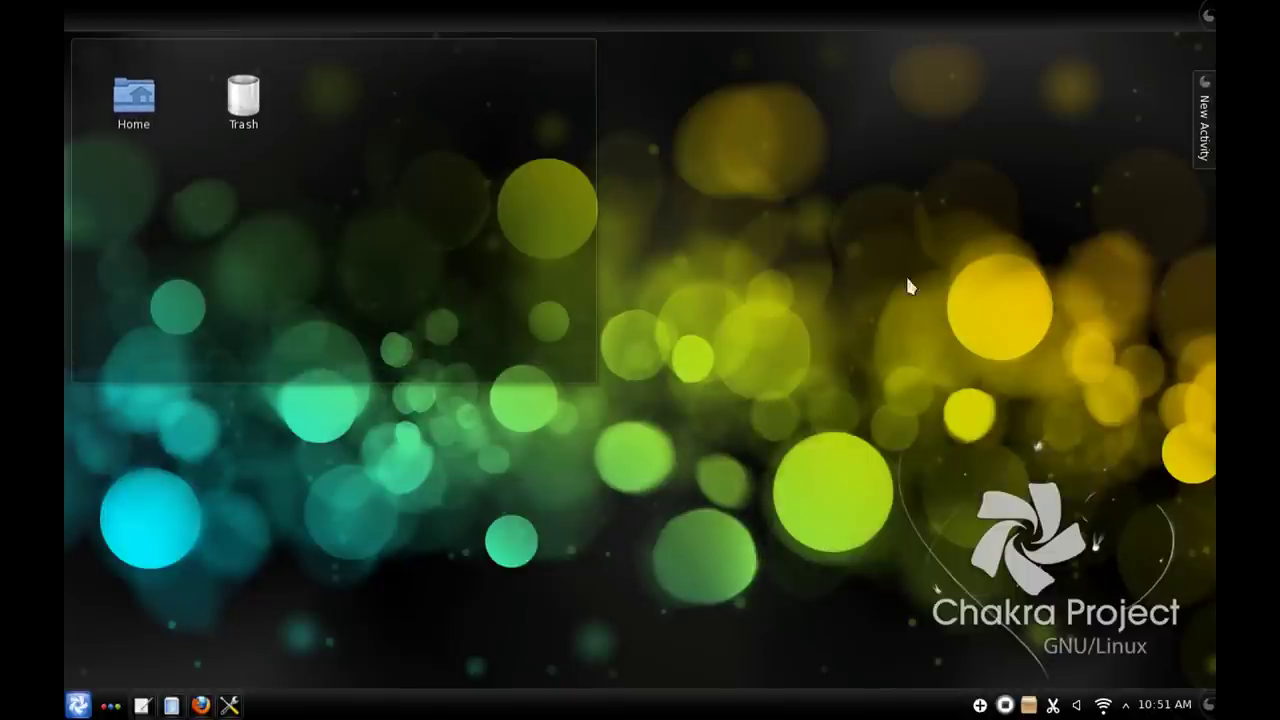
# Add the Battery Monitor and CPU Monitor widgets to the empty panel, then close the widget browser
pyautogui.rightClick(600, 10)
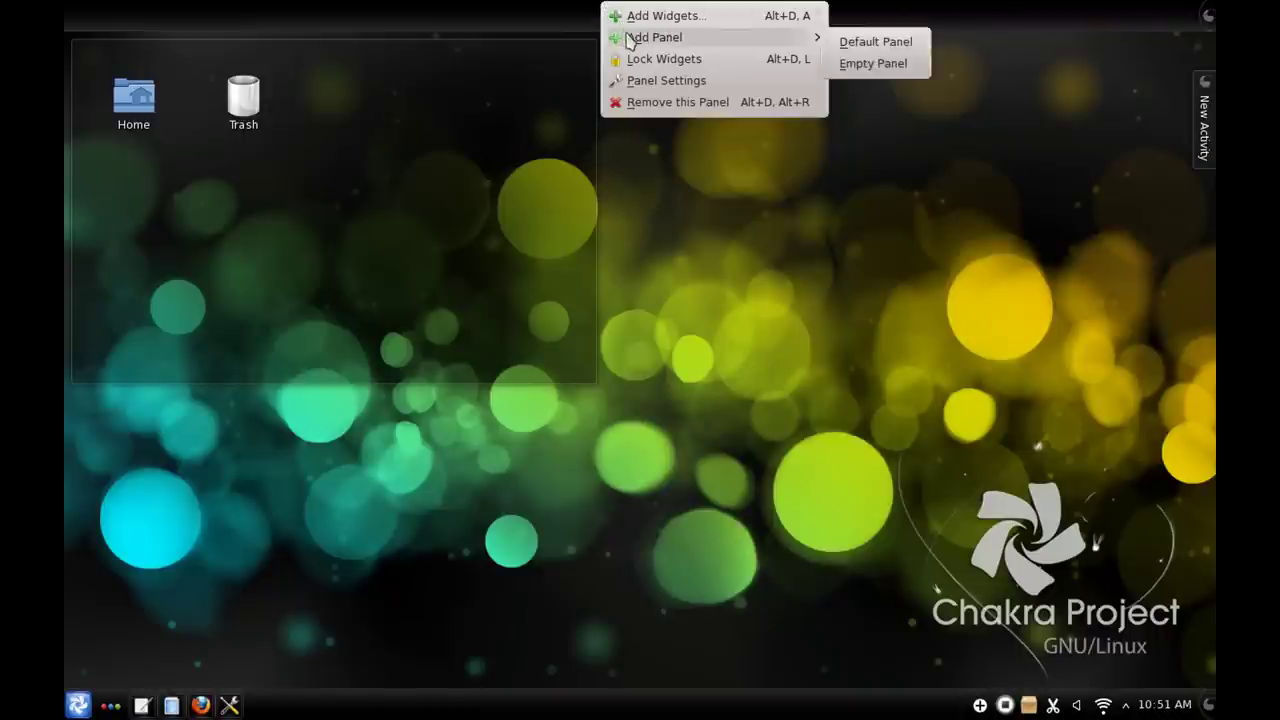
pyautogui.click(657, 20)
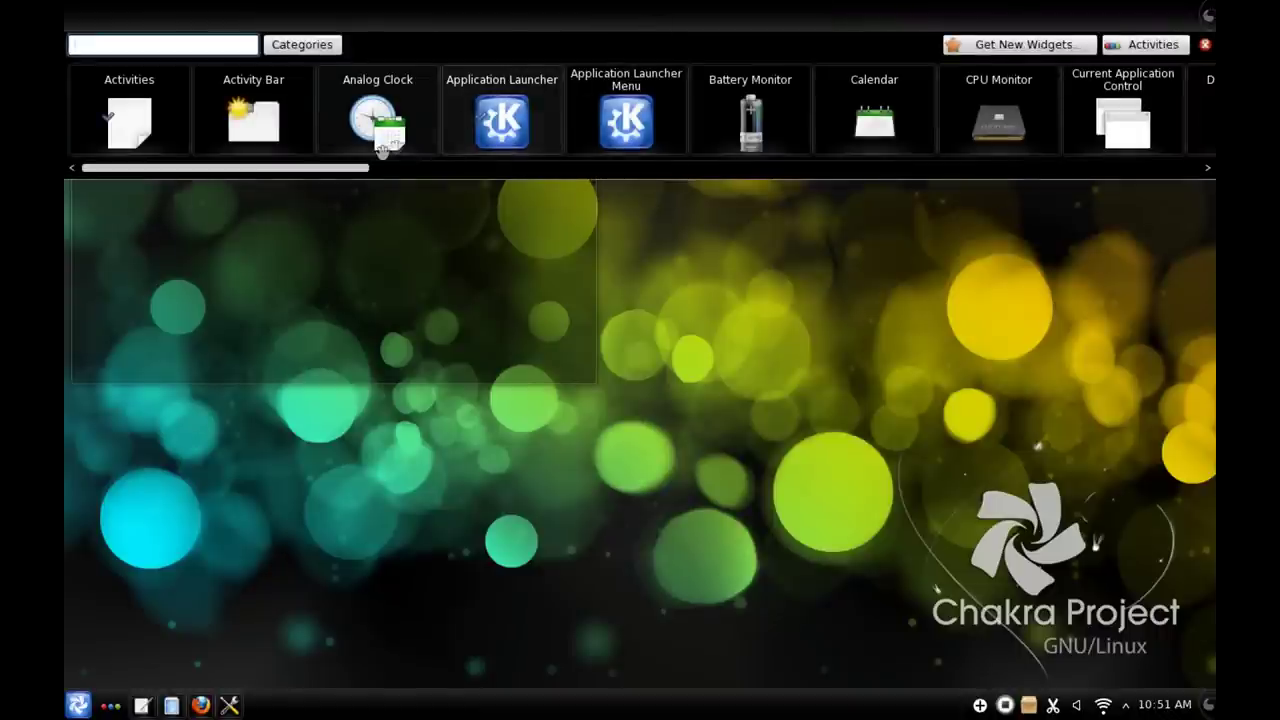
pyautogui.moveTo(333, 174); pyautogui.dragTo(384, 174)
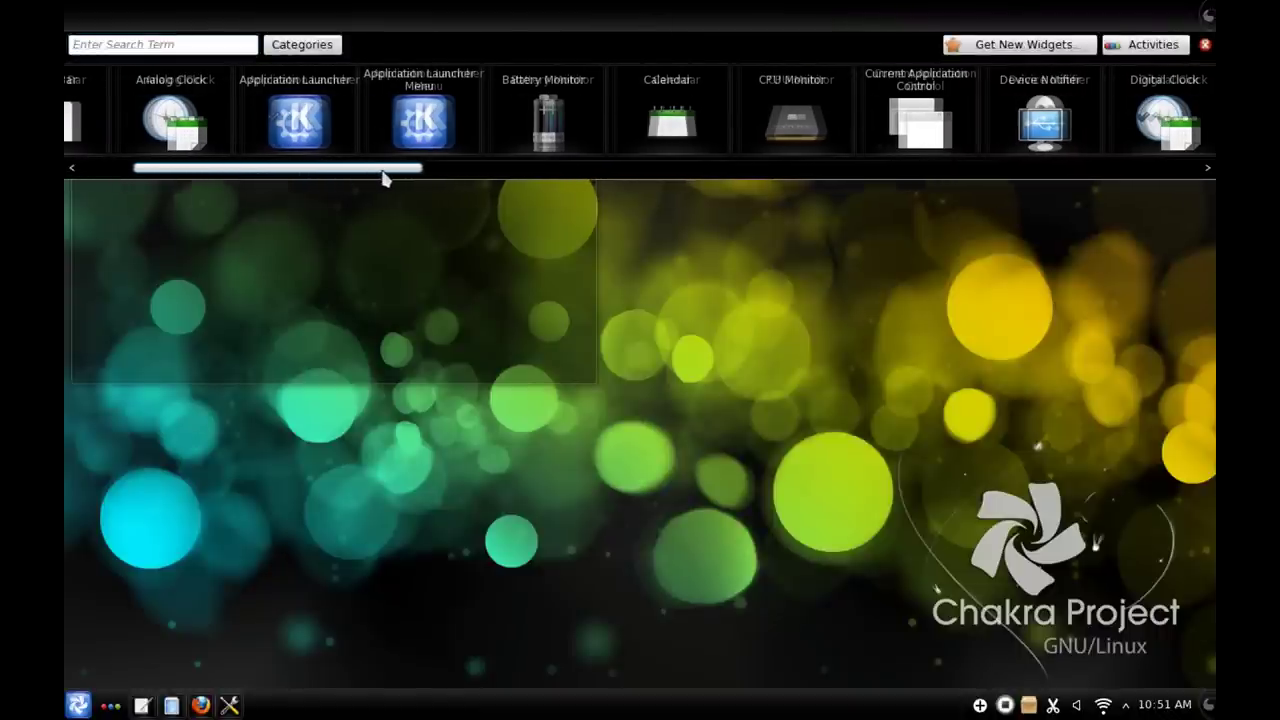
pyautogui.moveTo(567, 19); pyautogui.dragTo(566, 22)
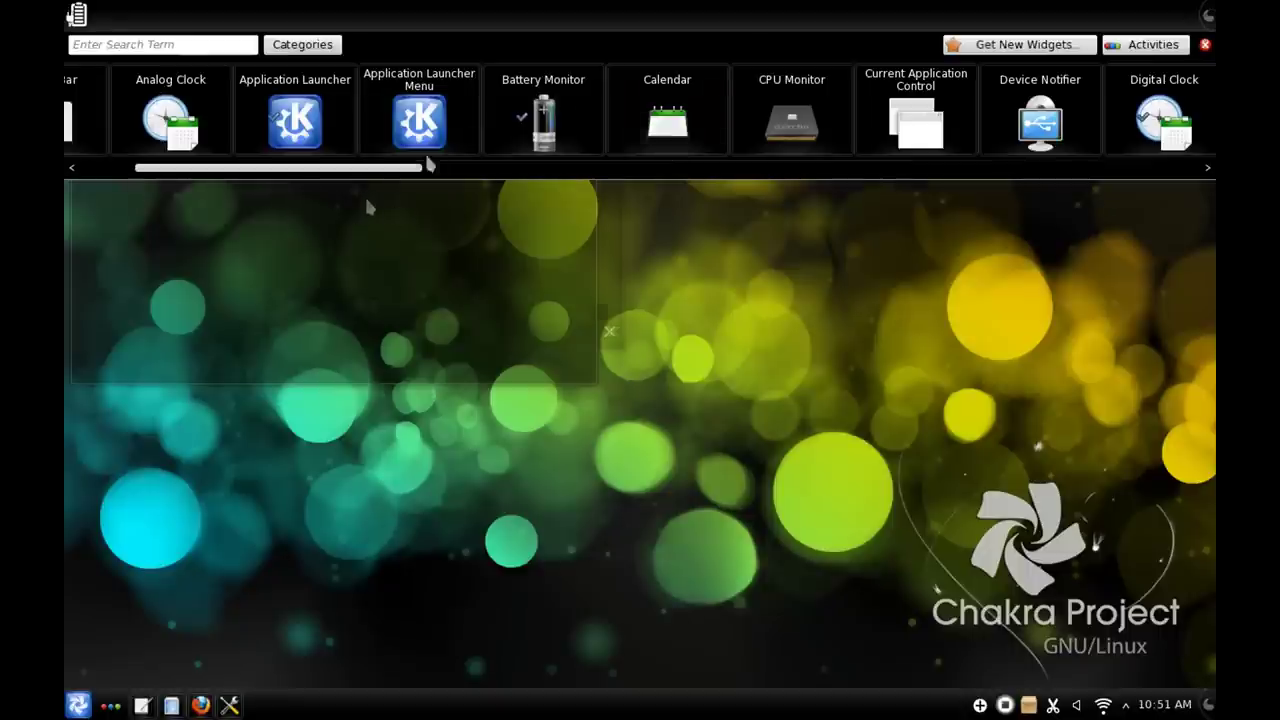
pyautogui.moveTo(790, 118); pyautogui.dragTo(561, 22)
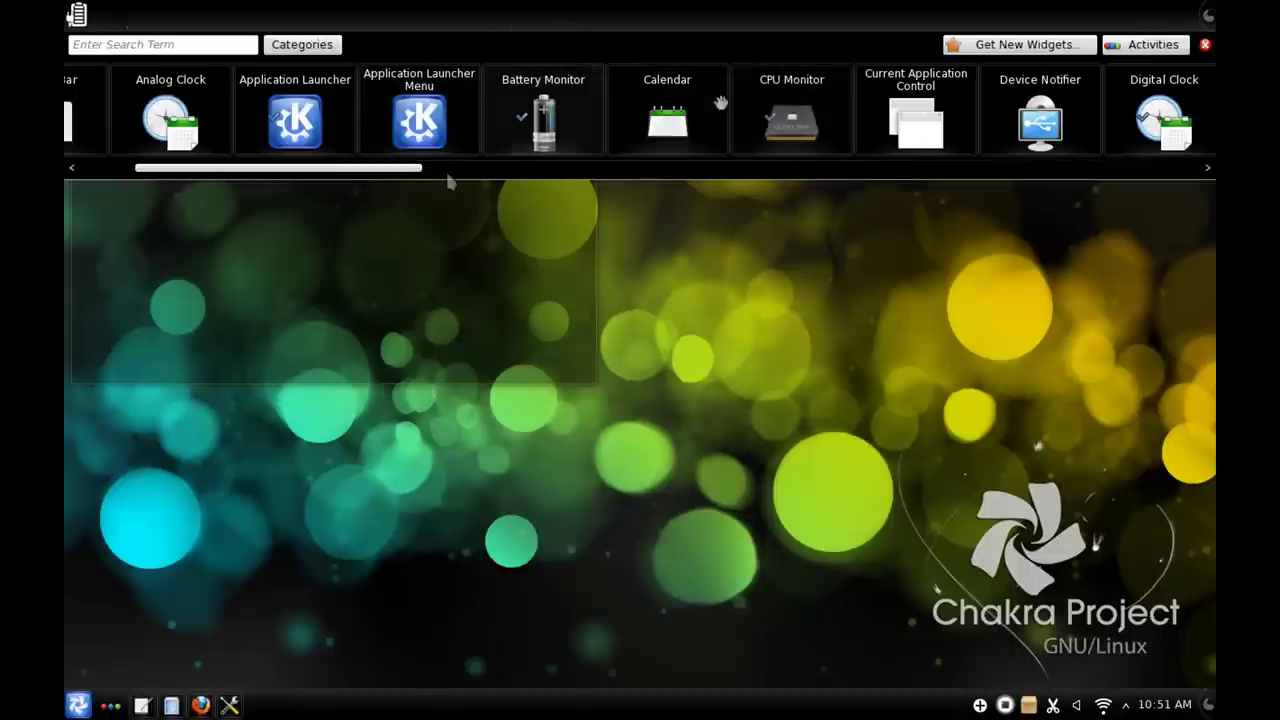
pyautogui.click(1205, 44)
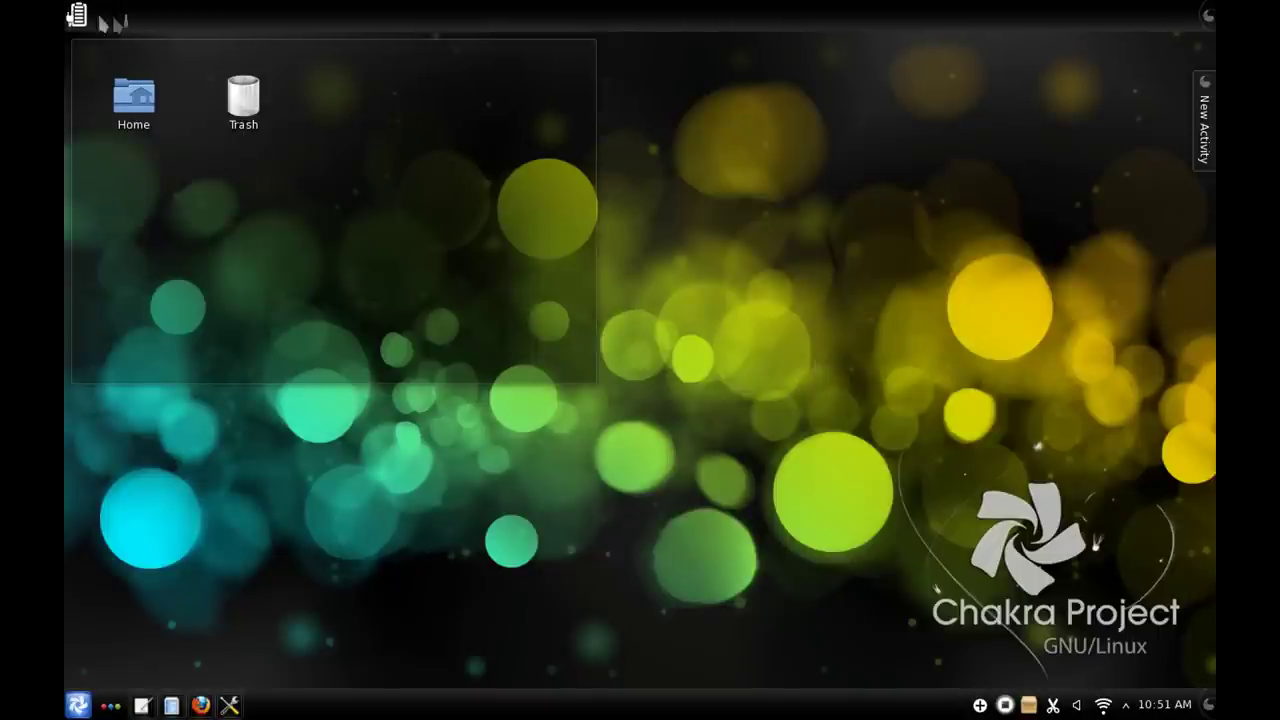
# Check the battery and power management details in the new panel's Battery Monitor, then dismiss them
pyautogui.click(80, 15)
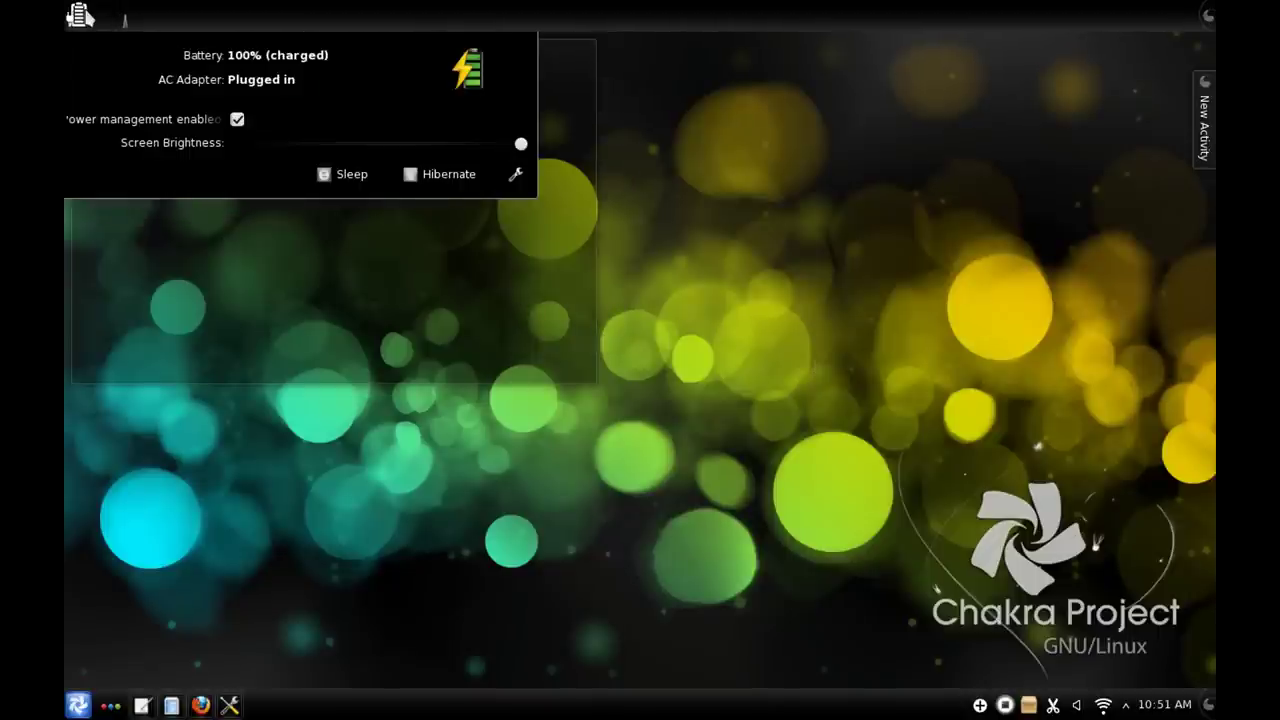
pyautogui.press('Escape')
# Add a Hardware Info widget to the desktop and look through its device list
pyautogui.rightClick(682, 164)
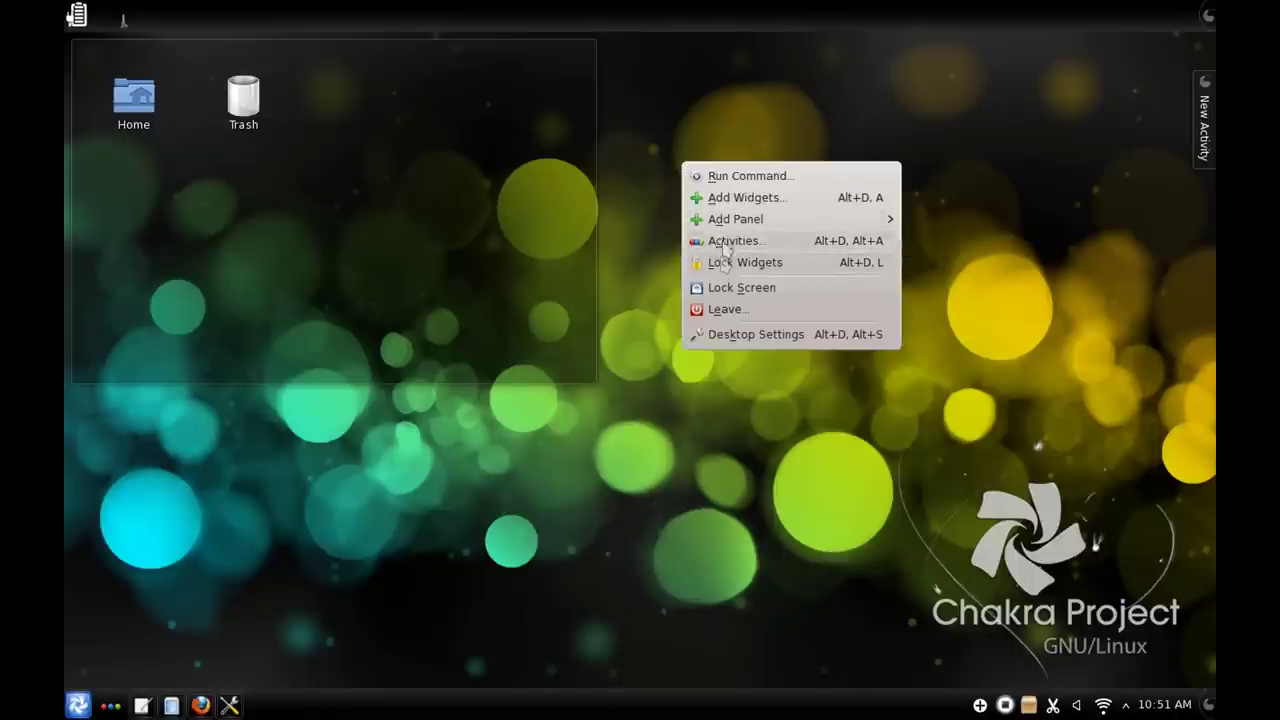
pyautogui.click(734, 197)
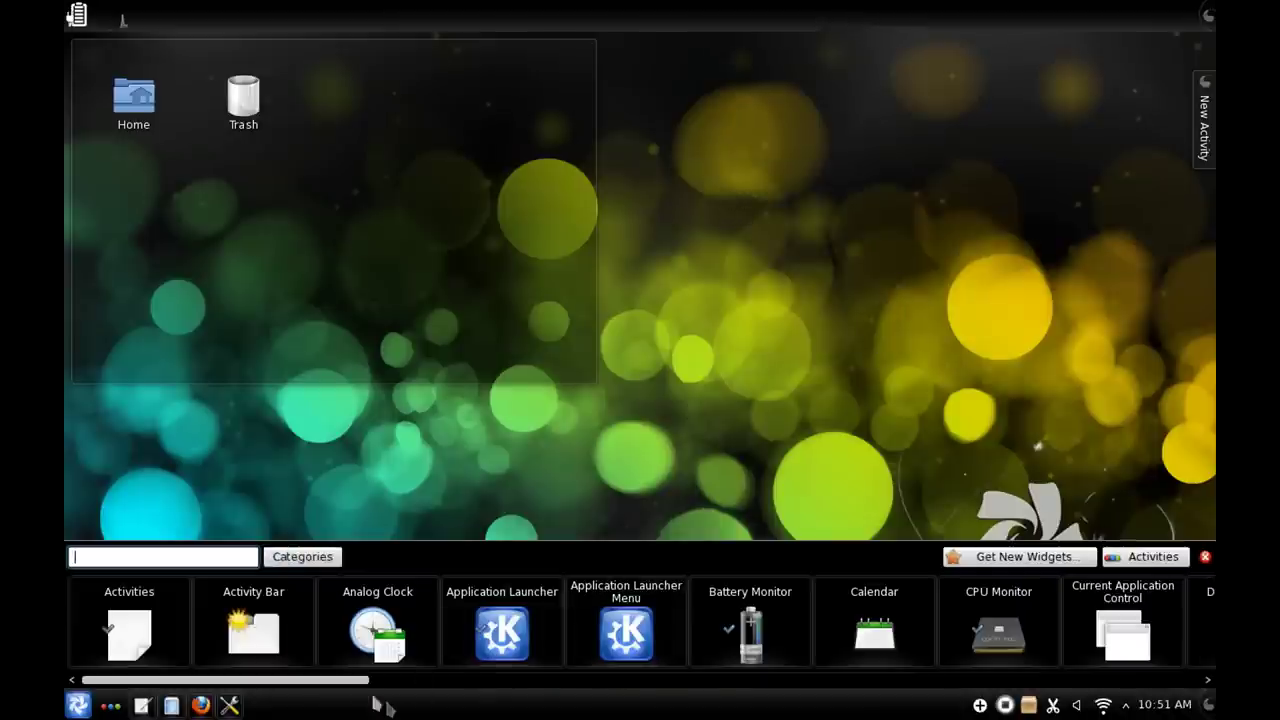
pyautogui.moveTo(355, 681); pyautogui.dragTo(826, 295)
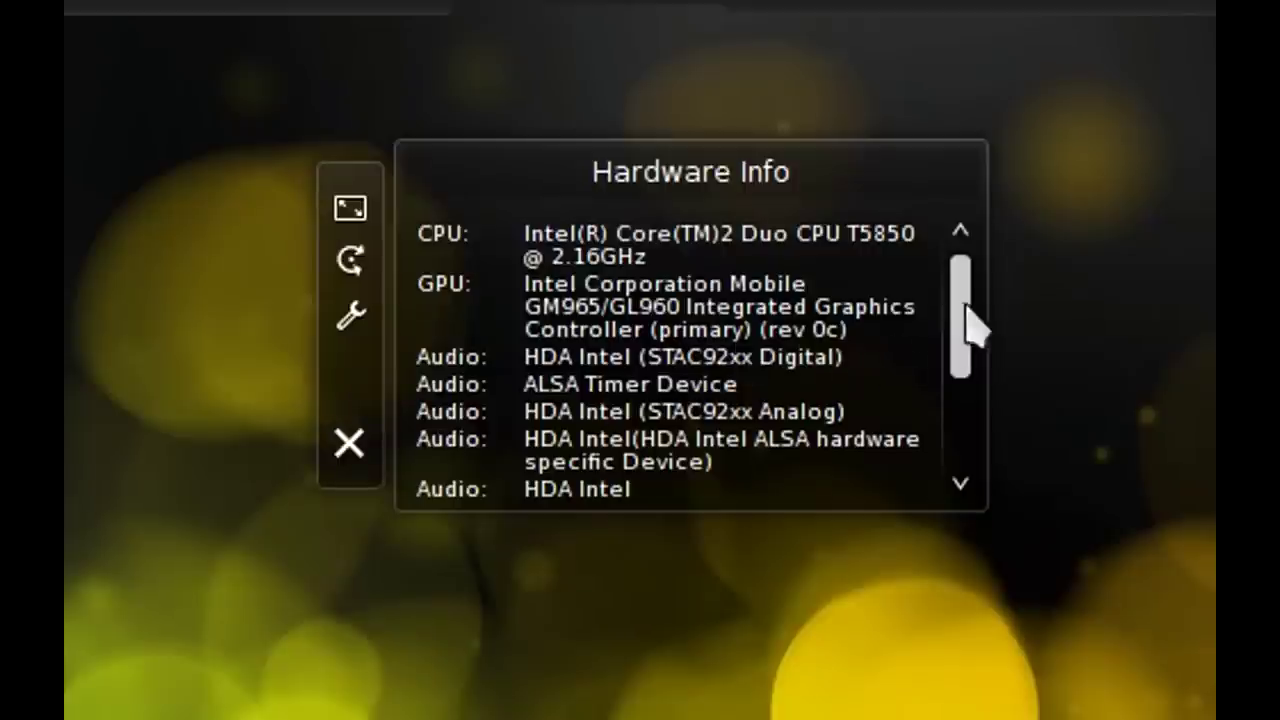
pyautogui.moveTo(966, 306); pyautogui.dragTo(981, 428)
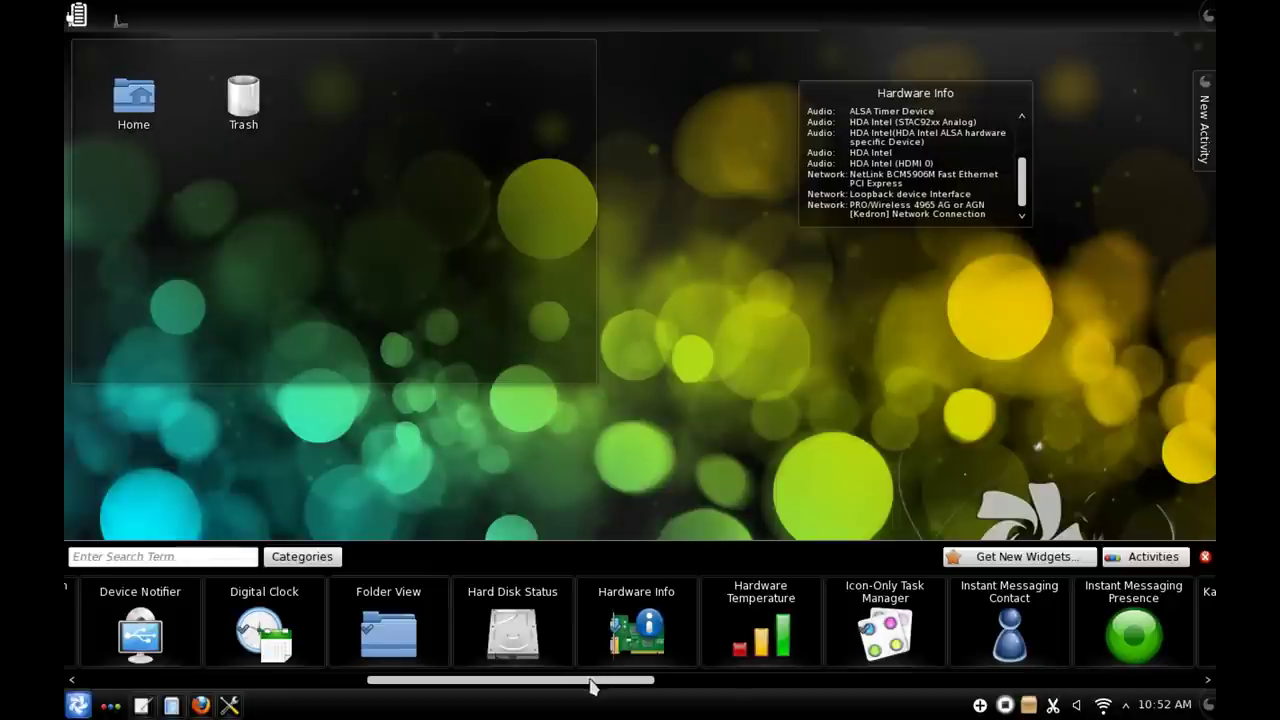
# Place a Memory Status widget on the desktop, reposition it, and remove it again
pyautogui.moveTo(592, 686); pyautogui.dragTo(843, 665)
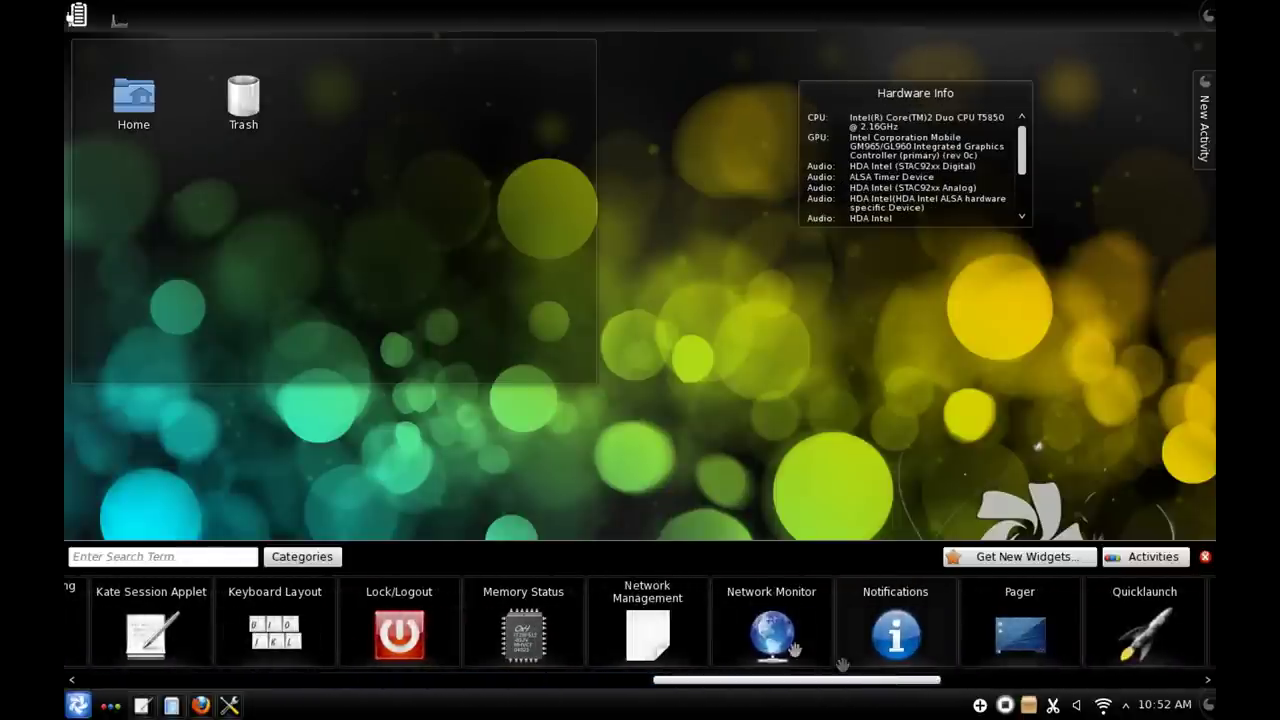
pyautogui.moveTo(518, 645); pyautogui.dragTo(970, 400)
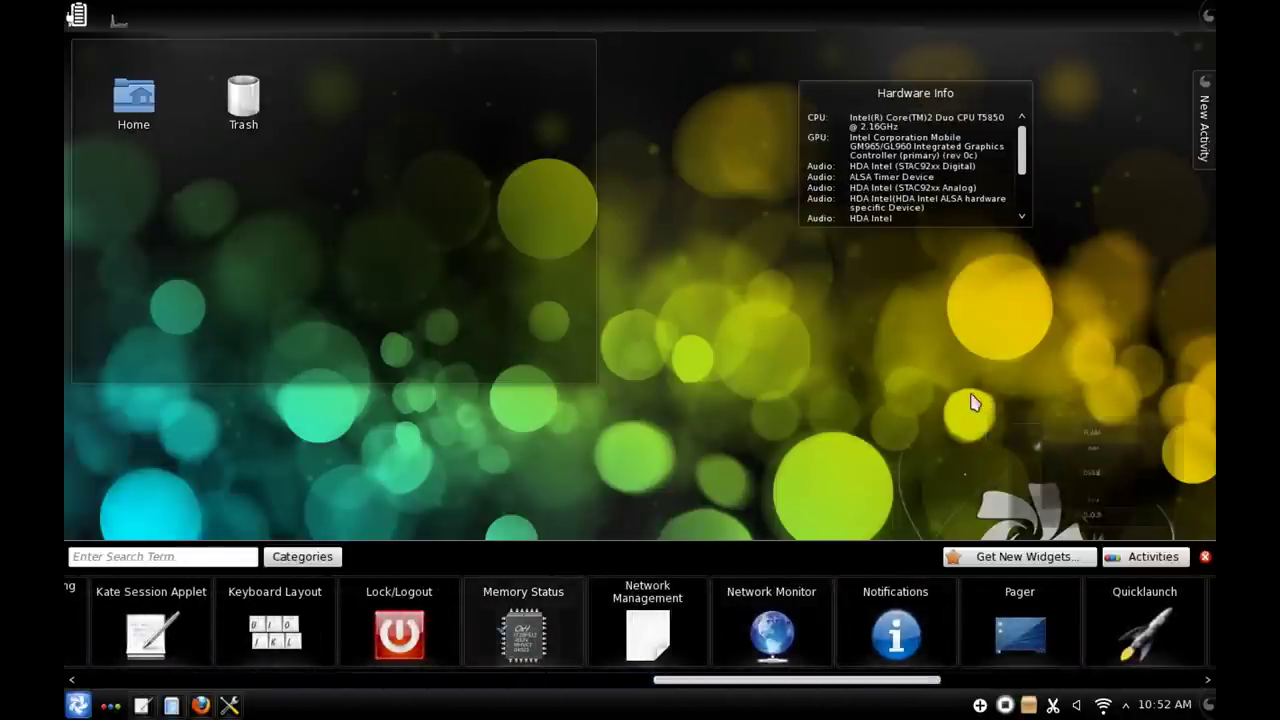
pyautogui.moveTo(1072, 412); pyautogui.dragTo(955, 339)
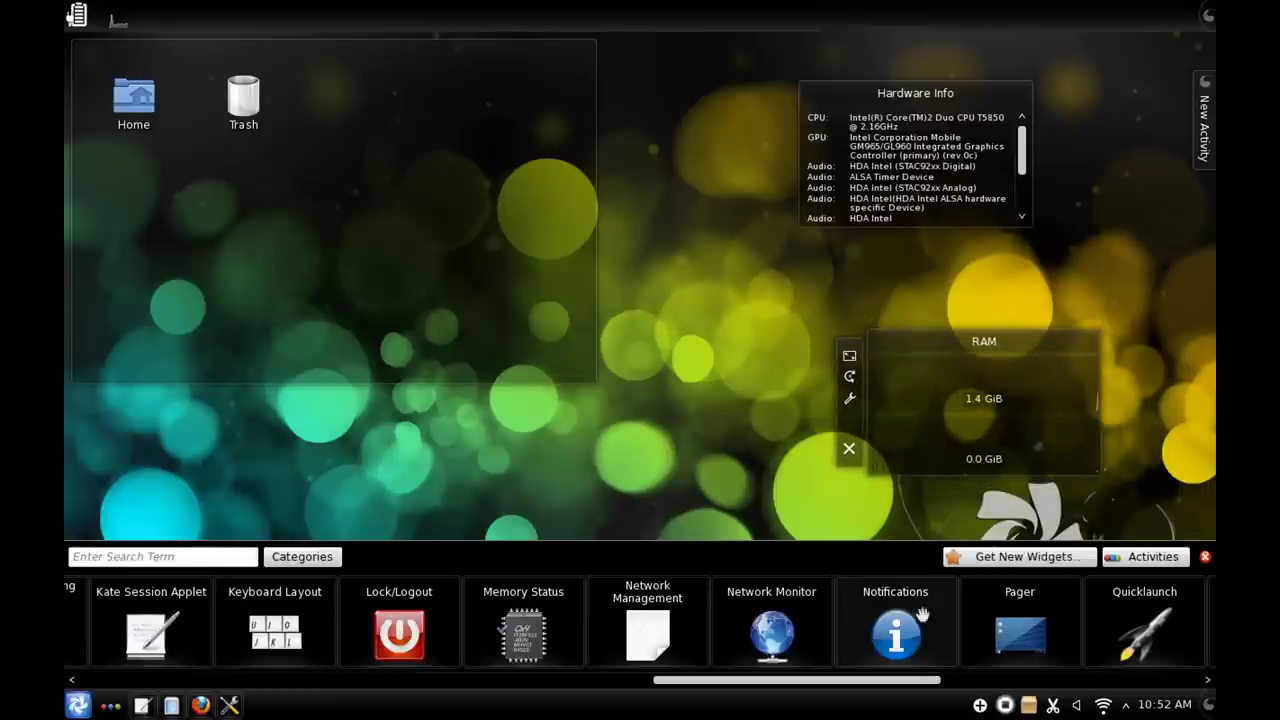
pyautogui.moveTo(928, 332)
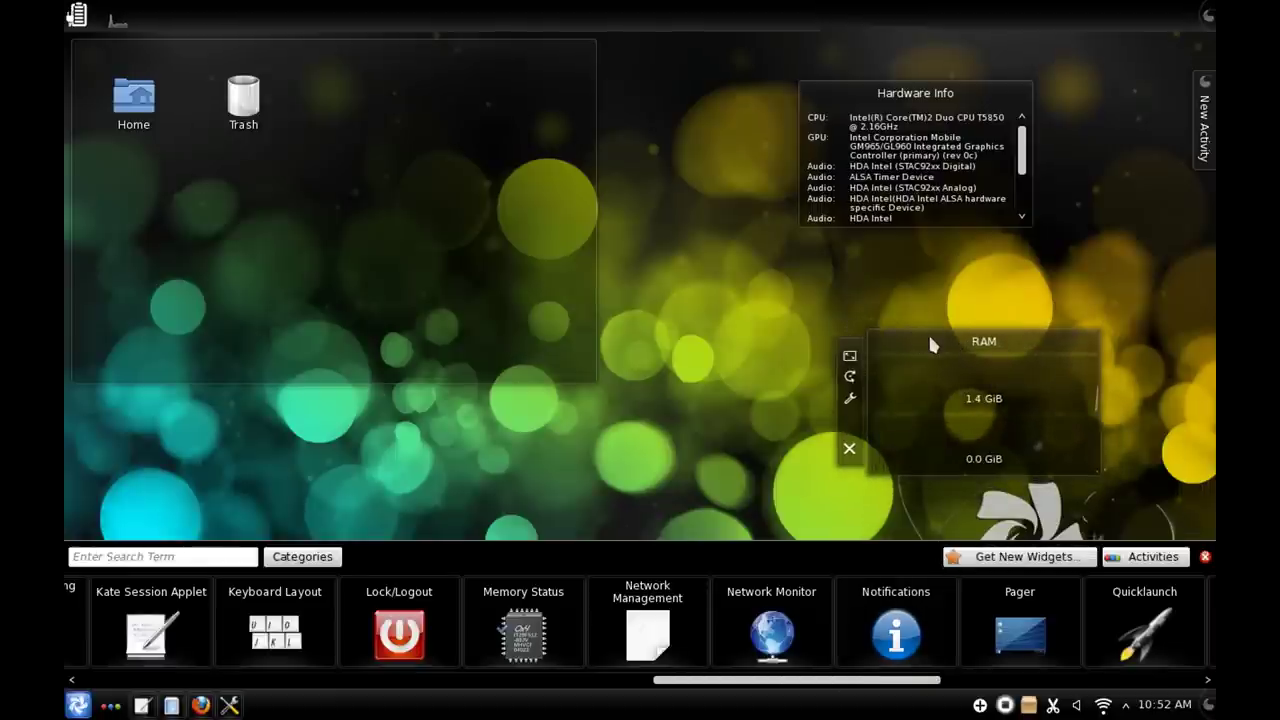
pyautogui.click(848, 450)
# Try placing a World Clock widget on the desktop
pyautogui.moveTo(700, 680); pyautogui.dragTo(1005, 676)
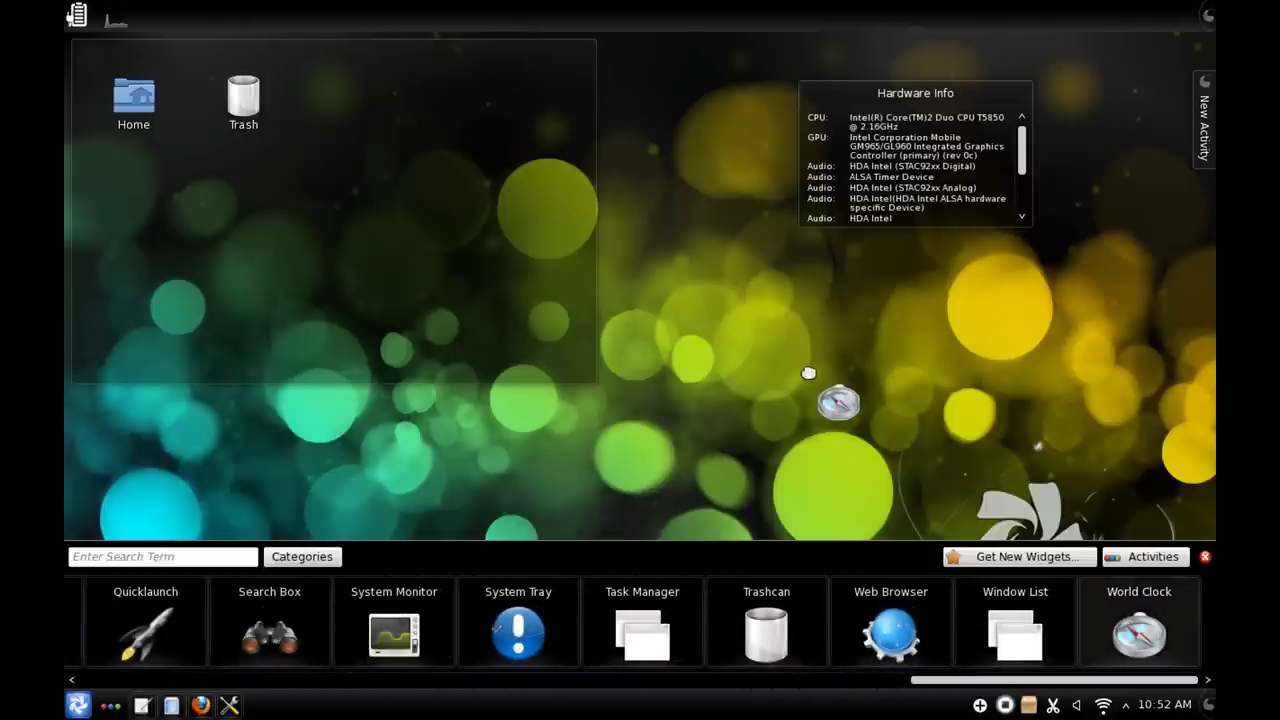
pyautogui.moveTo(808, 373); pyautogui.dragTo(809, 372)
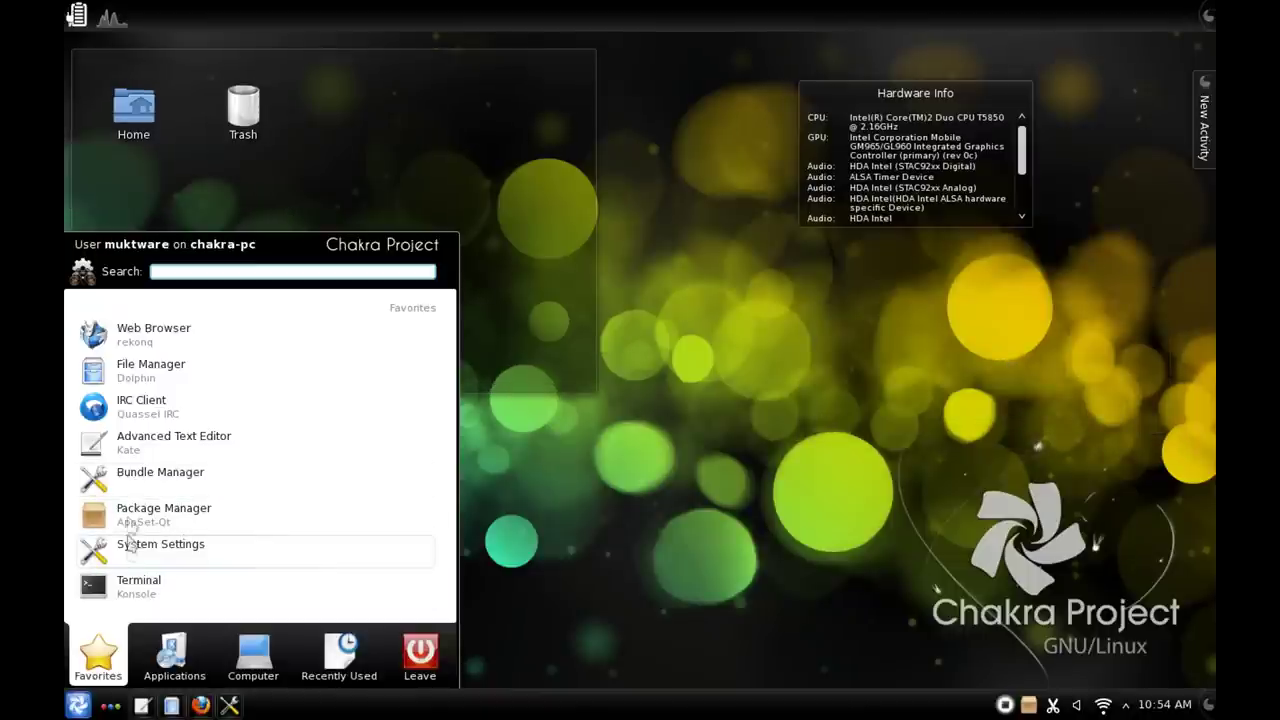
# Open System Settings and review the Style, Colors, Icons, Fonts and Gtk Config pages of Application Appearance
pyautogui.click(129, 540)
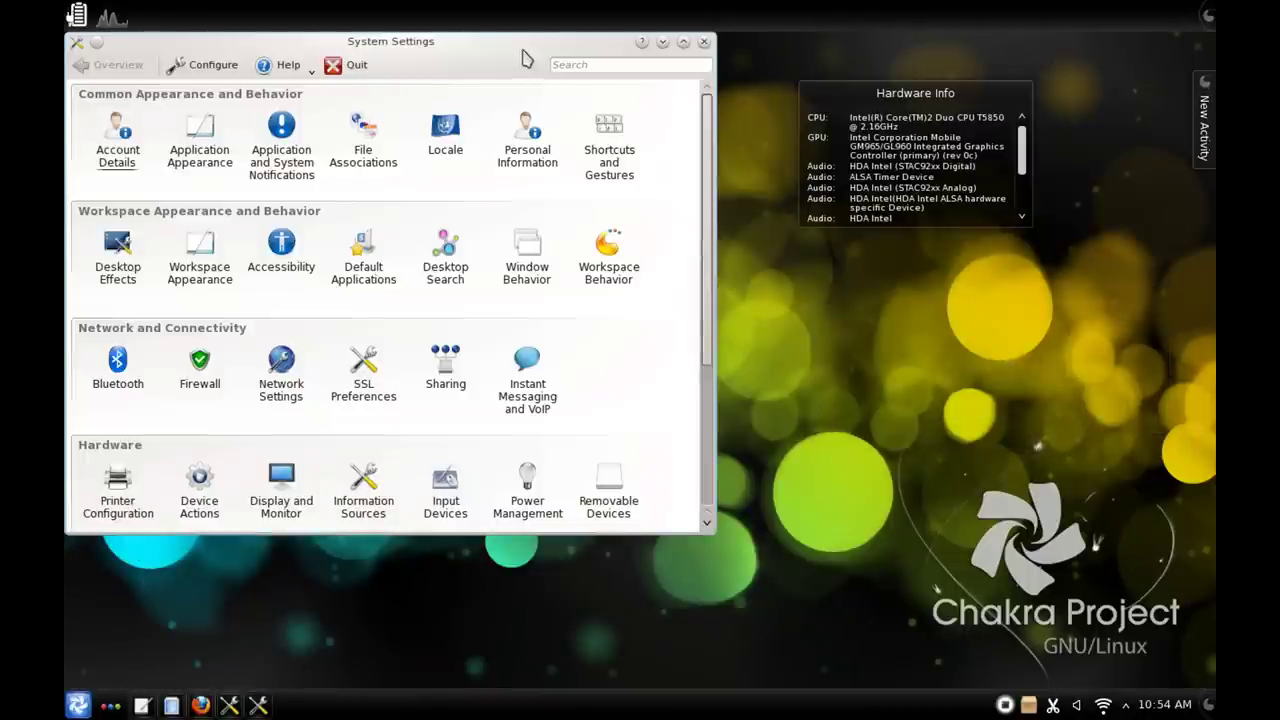
pyautogui.moveTo(525, 60); pyautogui.dragTo(721, 155)
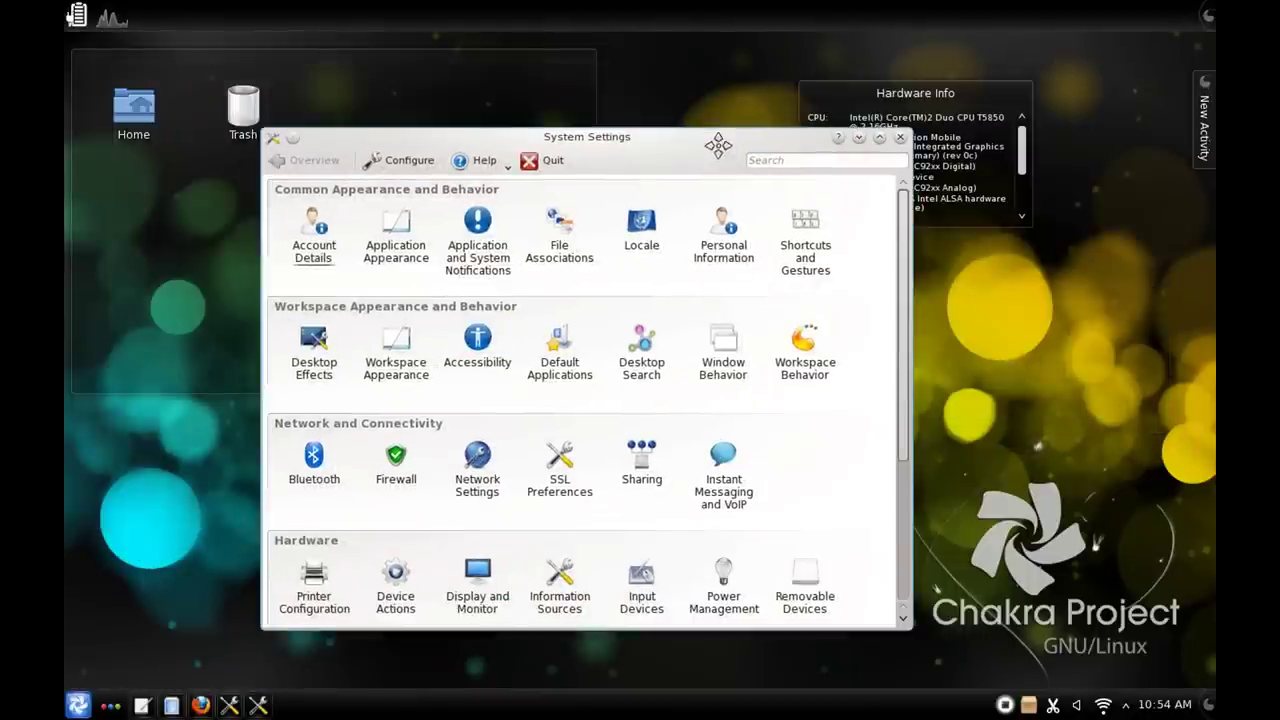
pyautogui.click(396, 250)
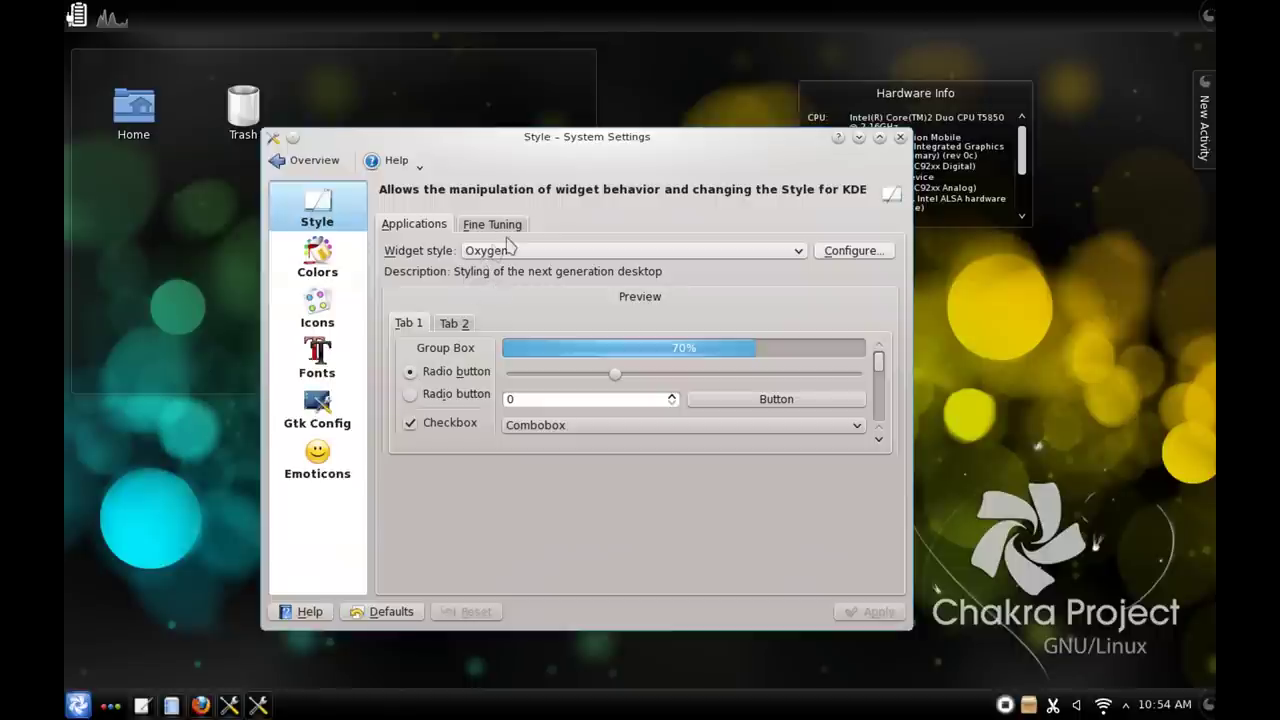
pyautogui.click(506, 252)
pyautogui.click(506, 255)
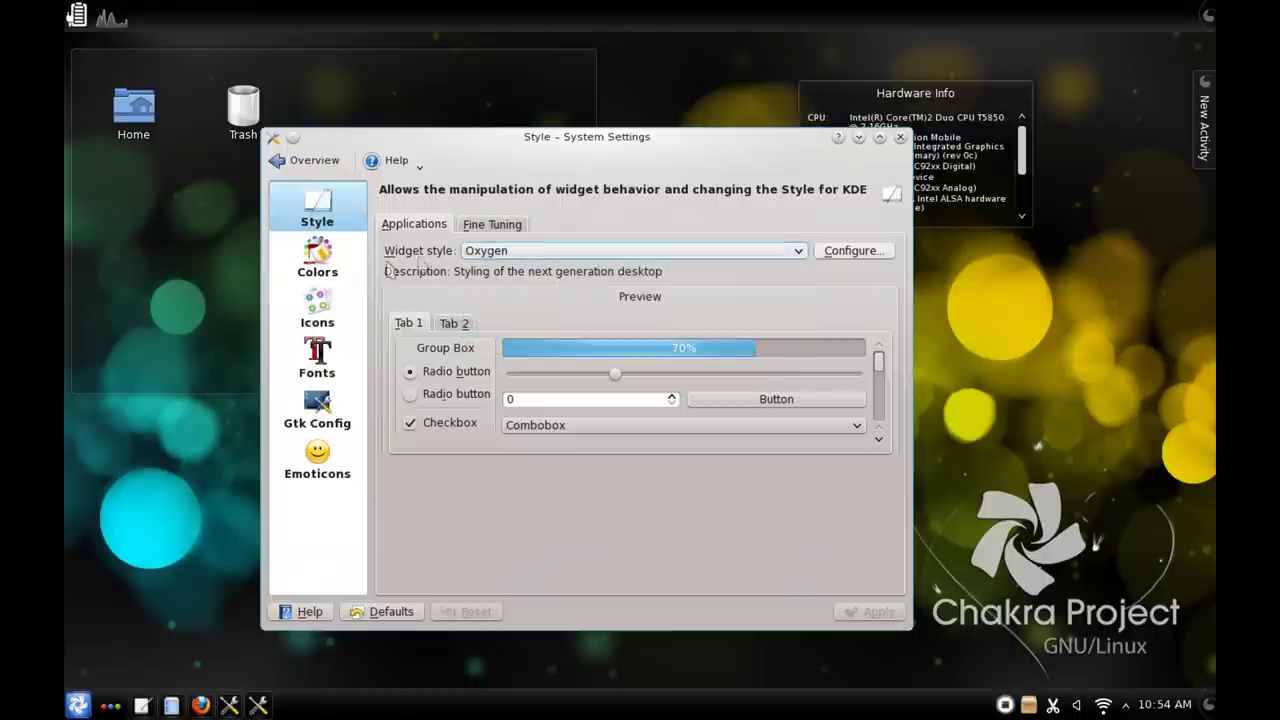
pyautogui.click(318, 256)
pyautogui.click(318, 305)
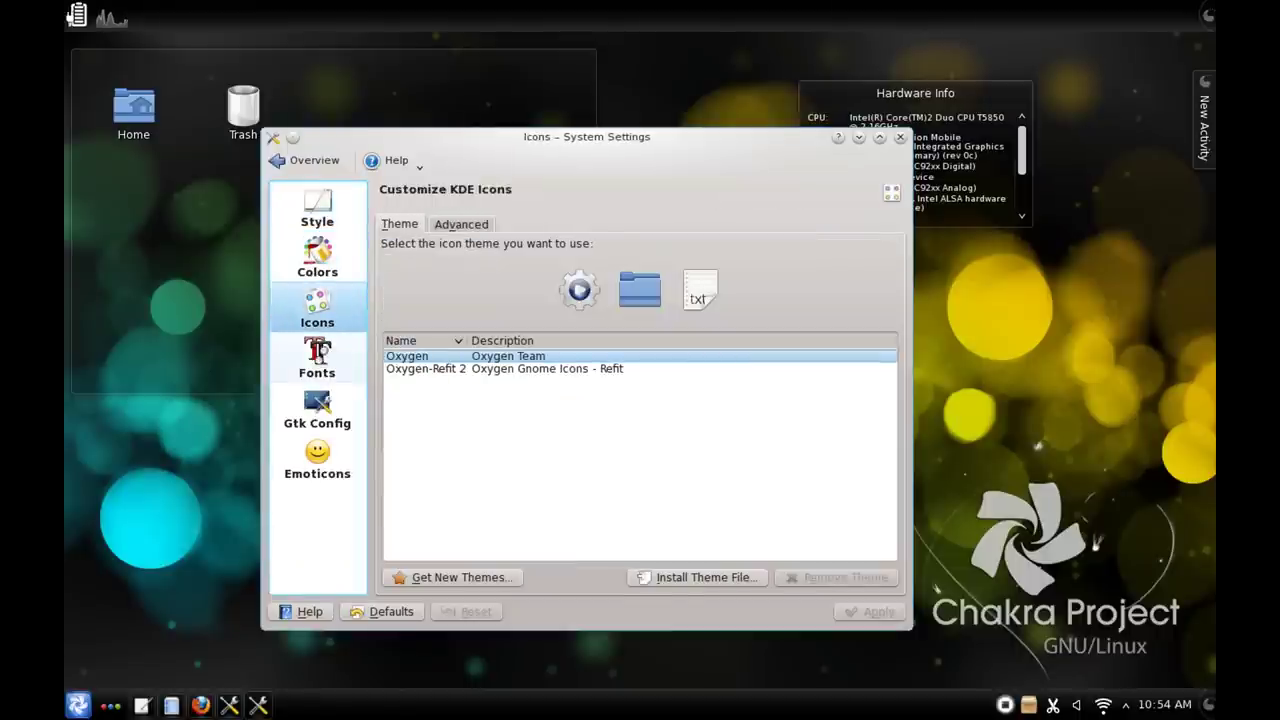
pyautogui.click(317, 355)
pyautogui.click(318, 408)
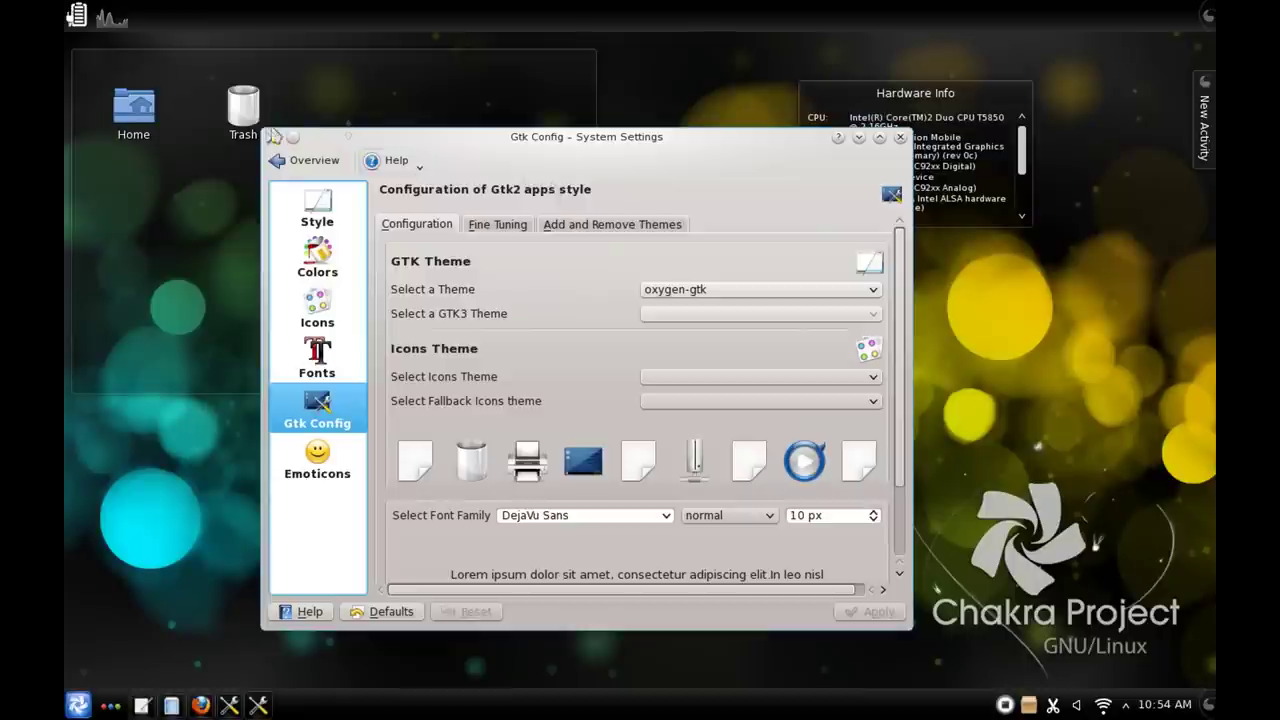
# Preview the Laptop window decoration in Workspace Appearance, discard the change, and look through the remaining settings categories
pyautogui.click(305, 160)
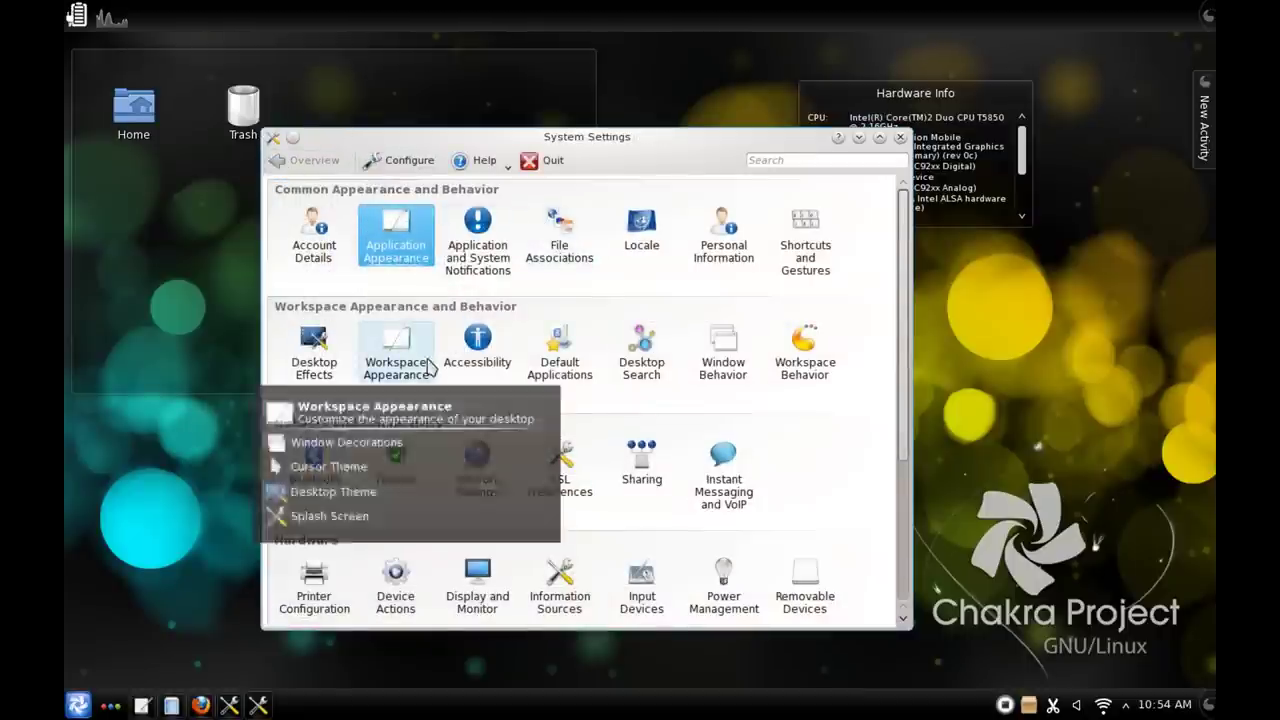
pyautogui.click(427, 364)
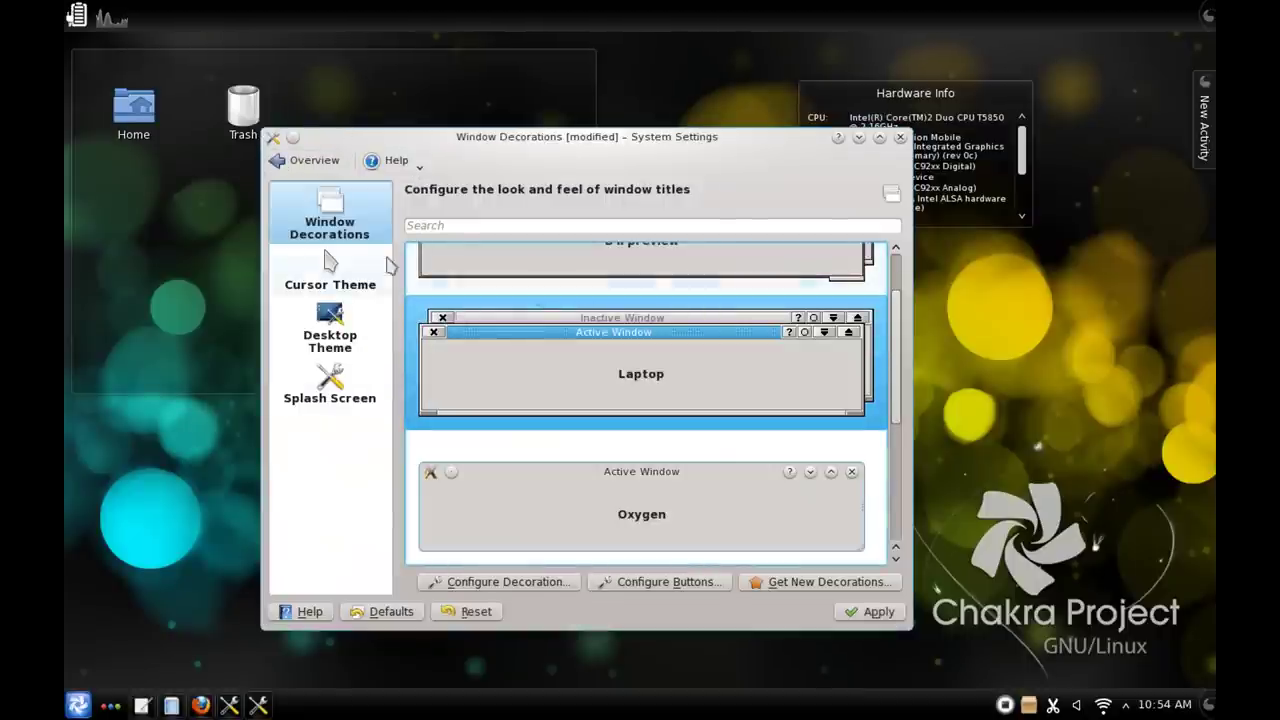
pyautogui.click(301, 166)
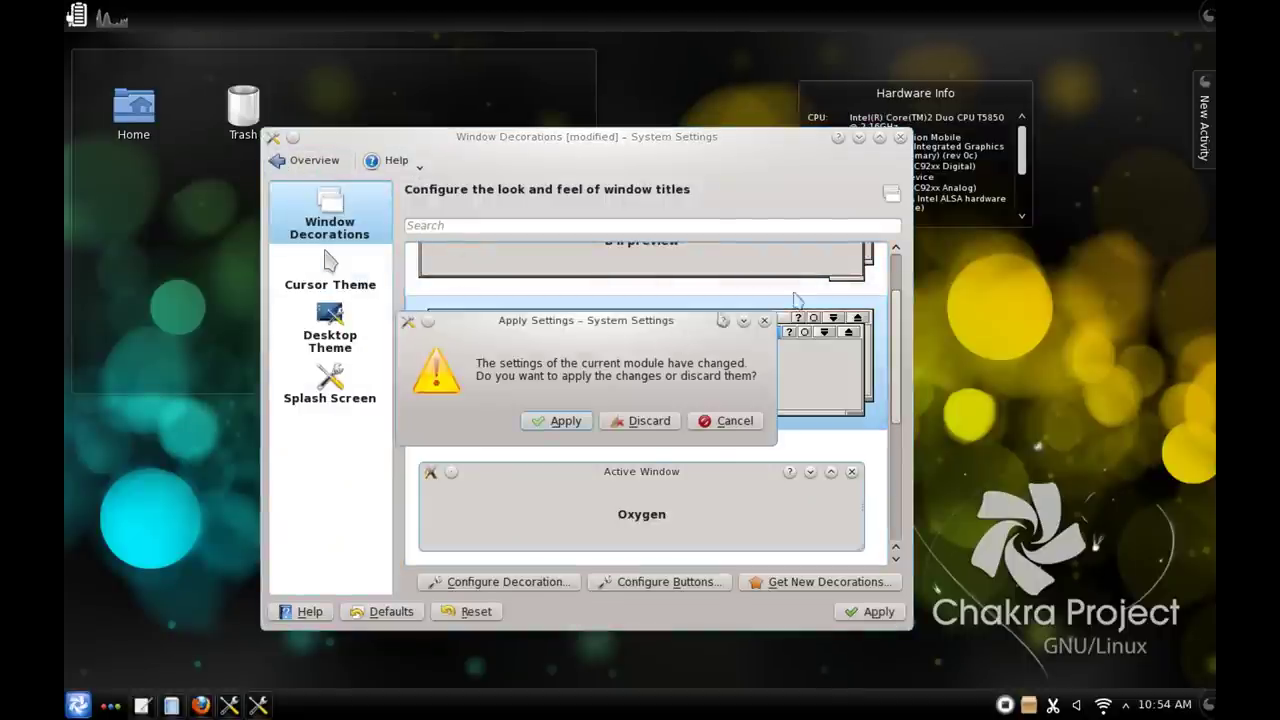
pyautogui.click(641, 424)
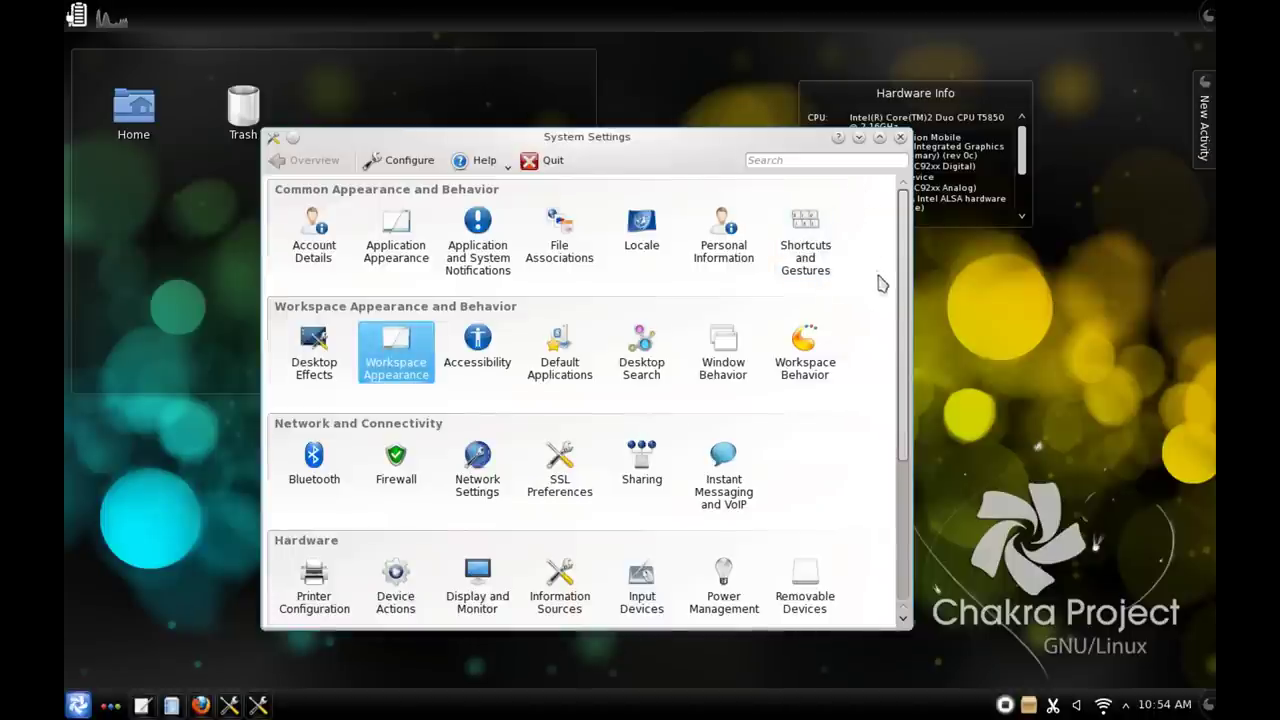
pyautogui.moveTo(905, 302); pyautogui.dragTo(910, 437)
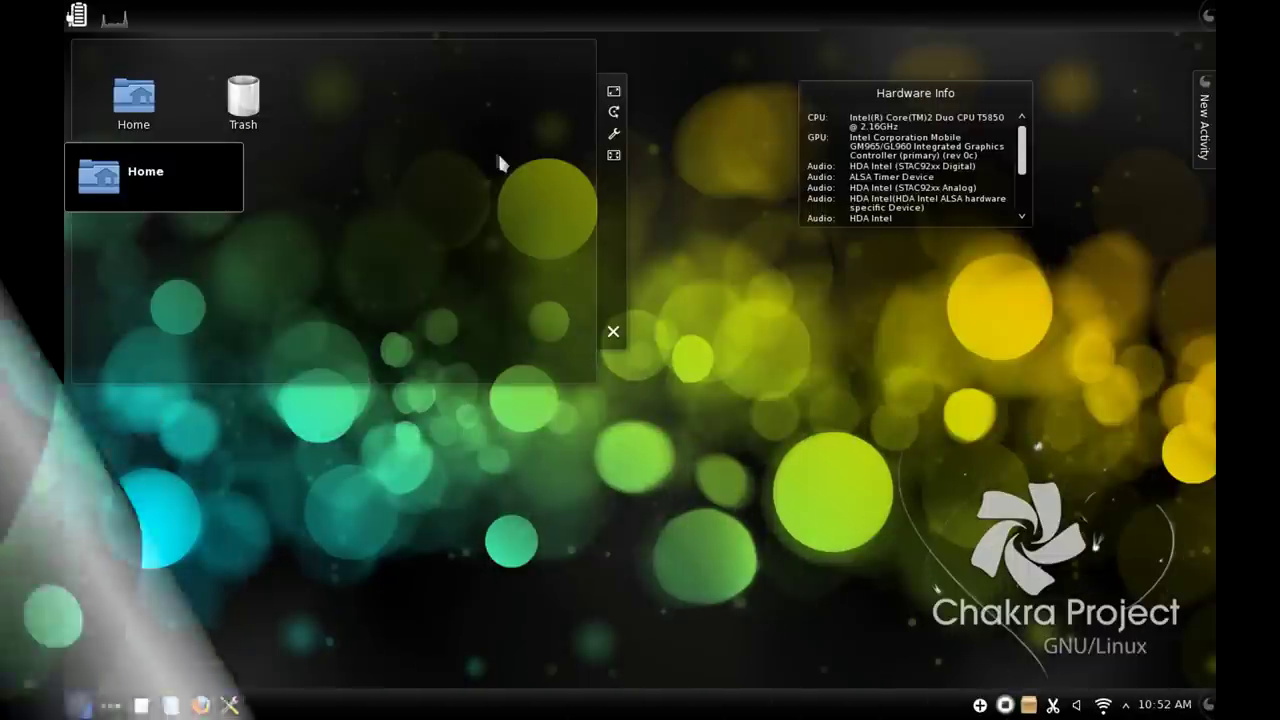
# Move the desktop's folder view widget slightly lower
pyautogui.moveTo(617, 248)
pyautogui.mouseDown()
pyautogui.moveTo(890, 370)
pyautogui.moveTo(587, 361)
pyautogui.moveTo(657, 224)
pyautogui.moveTo(759, 163)
pyautogui.moveTo(683, 340)
pyautogui.moveTo(613, 258)
pyautogui.mouseUp()
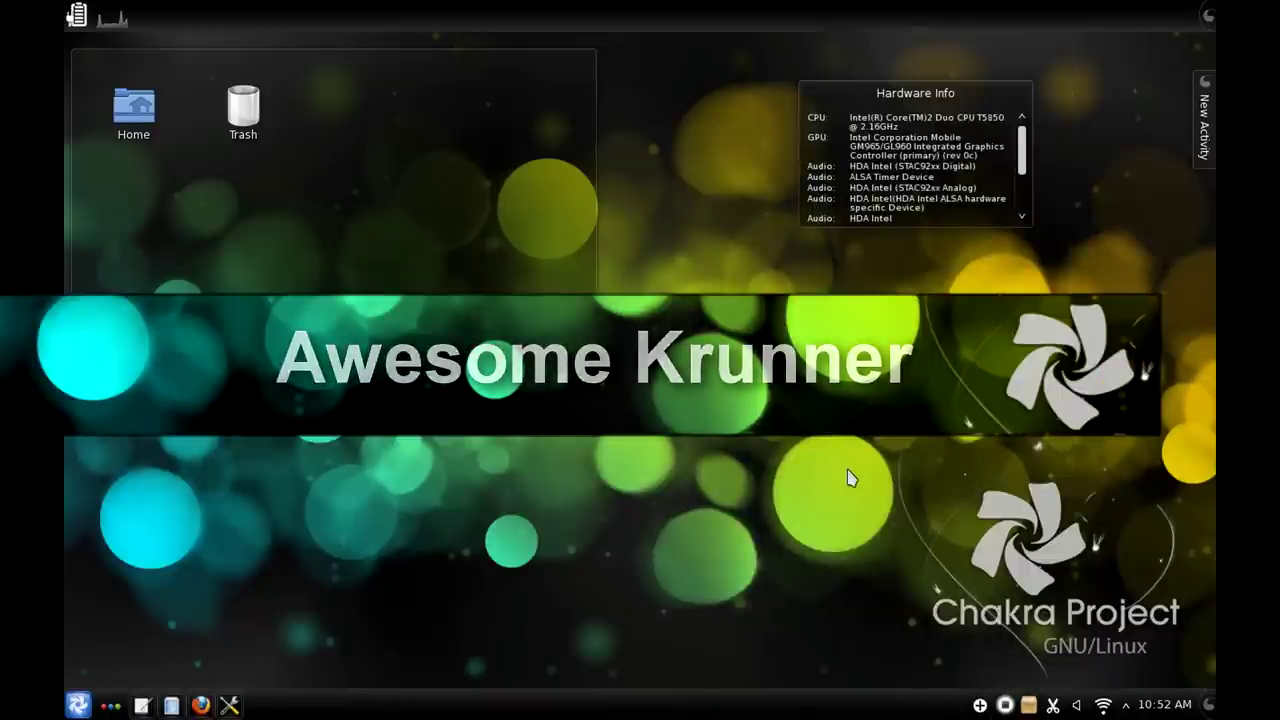
# Calculate 32+32= in KRunner
pyautogui.hotkey('alt', 'F2')
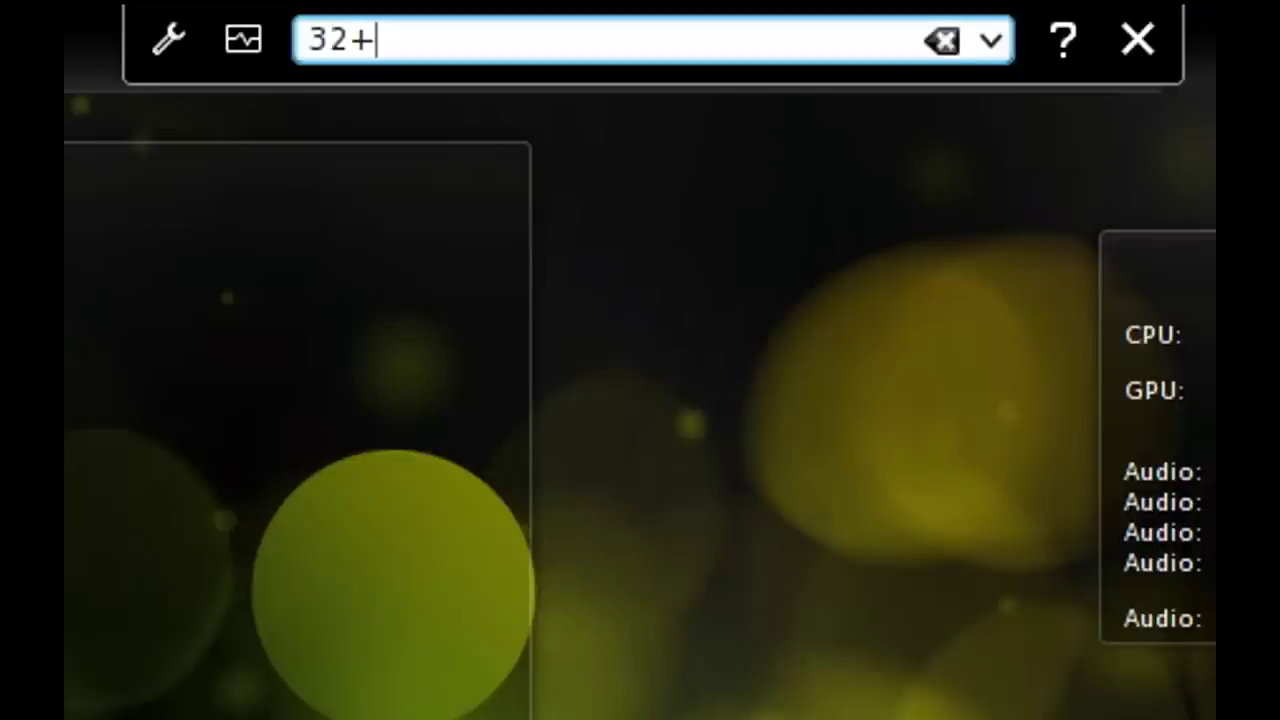
pyautogui.write('32+32=')
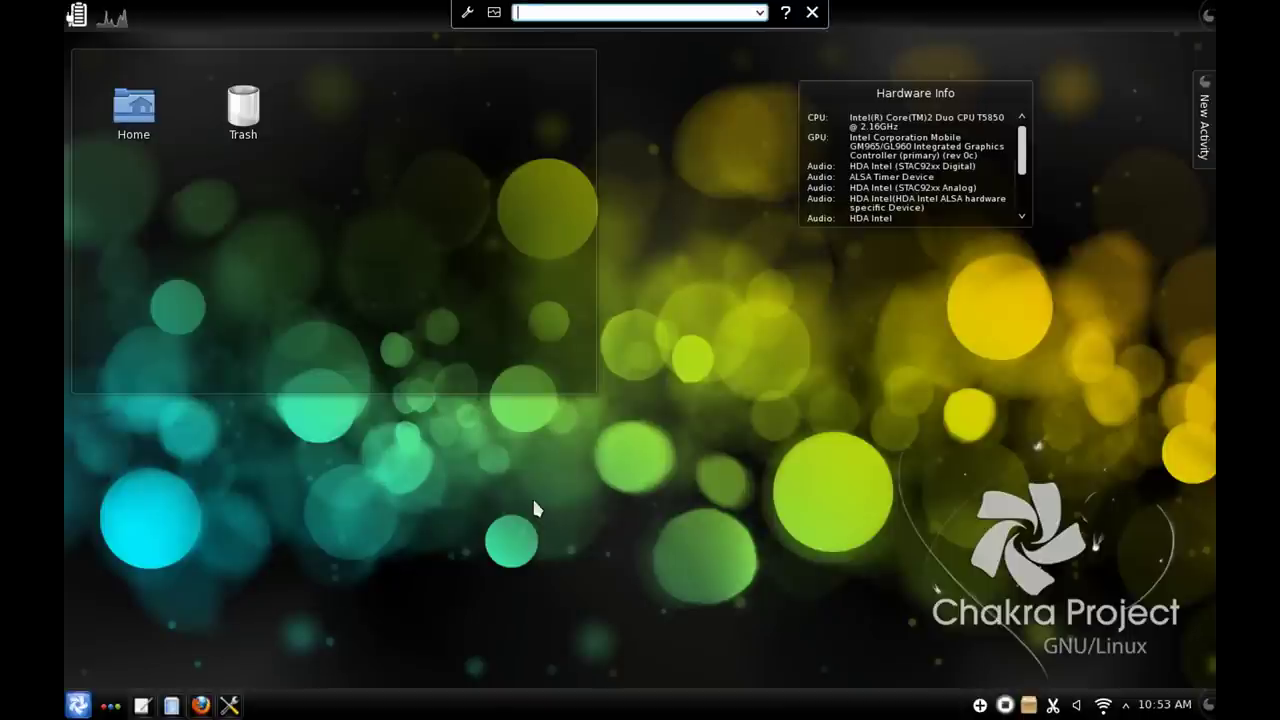
# Search KRunner for libre, launch LibreOffice from the matches, and close its start window
pyautogui.write('libre')
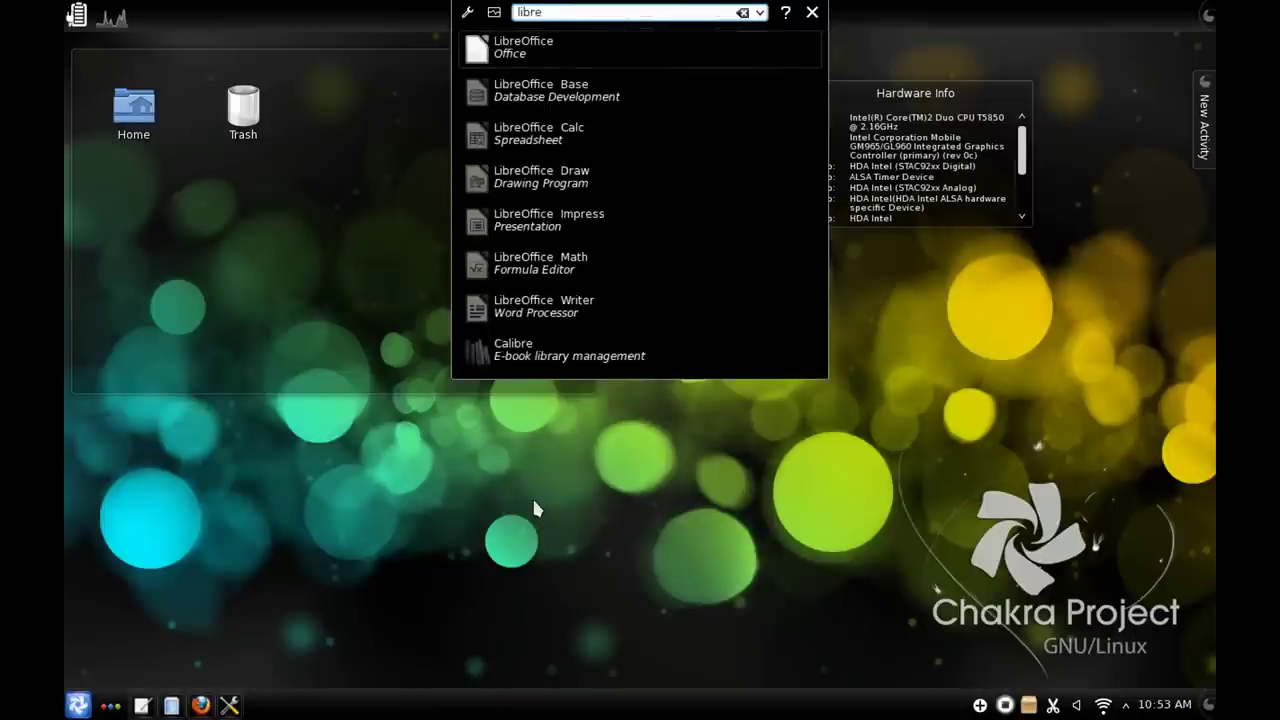
pyautogui.press('Return')
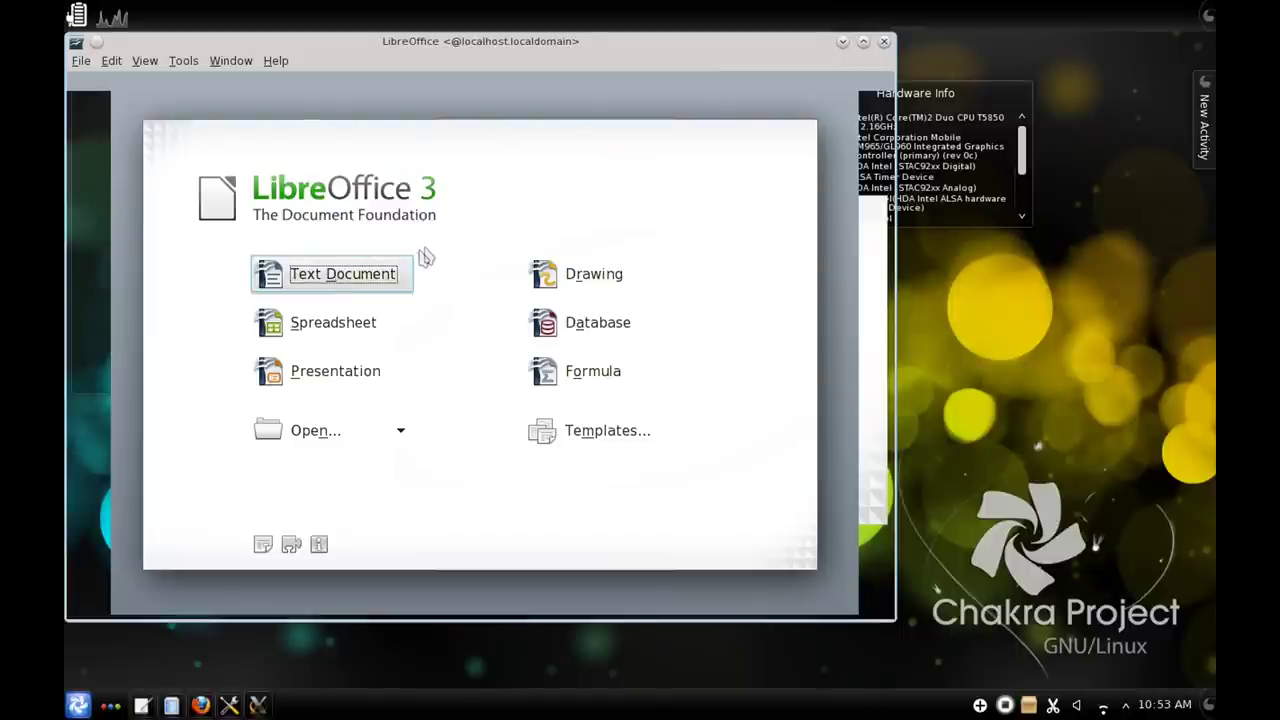
pyautogui.click(885, 42)
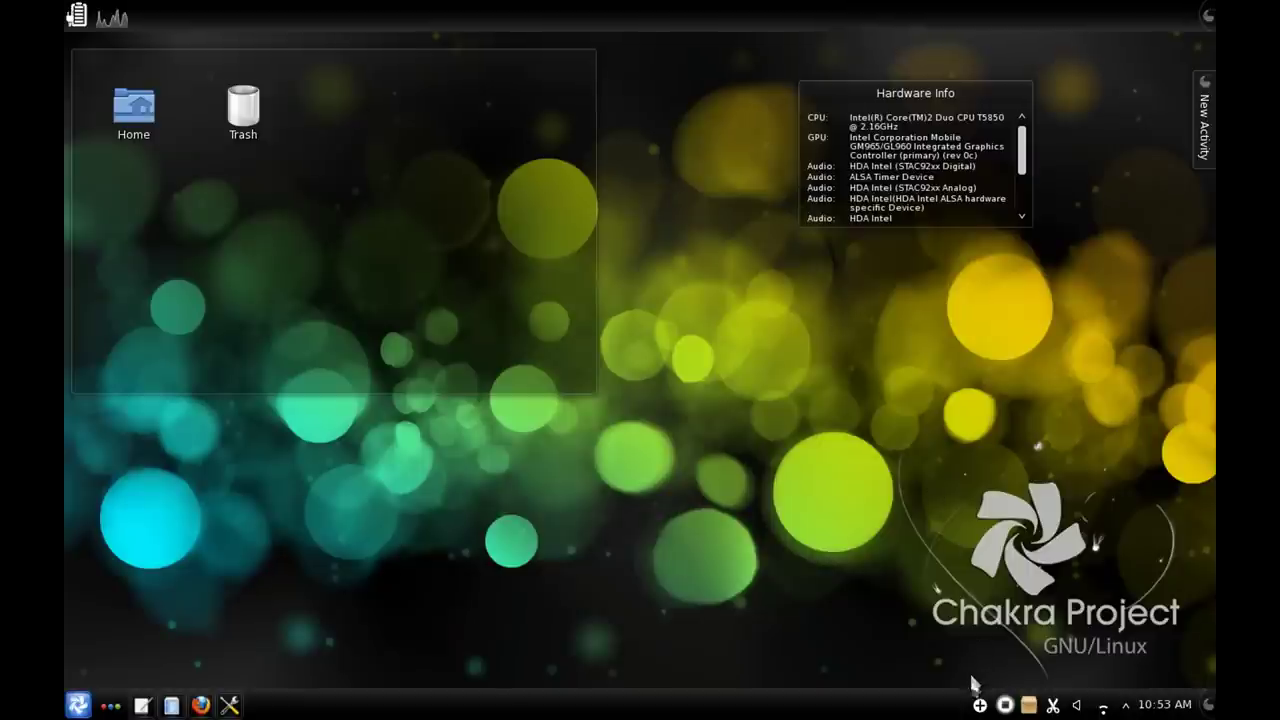
# Display the list of all system notifications
pyautogui.click(980, 705)
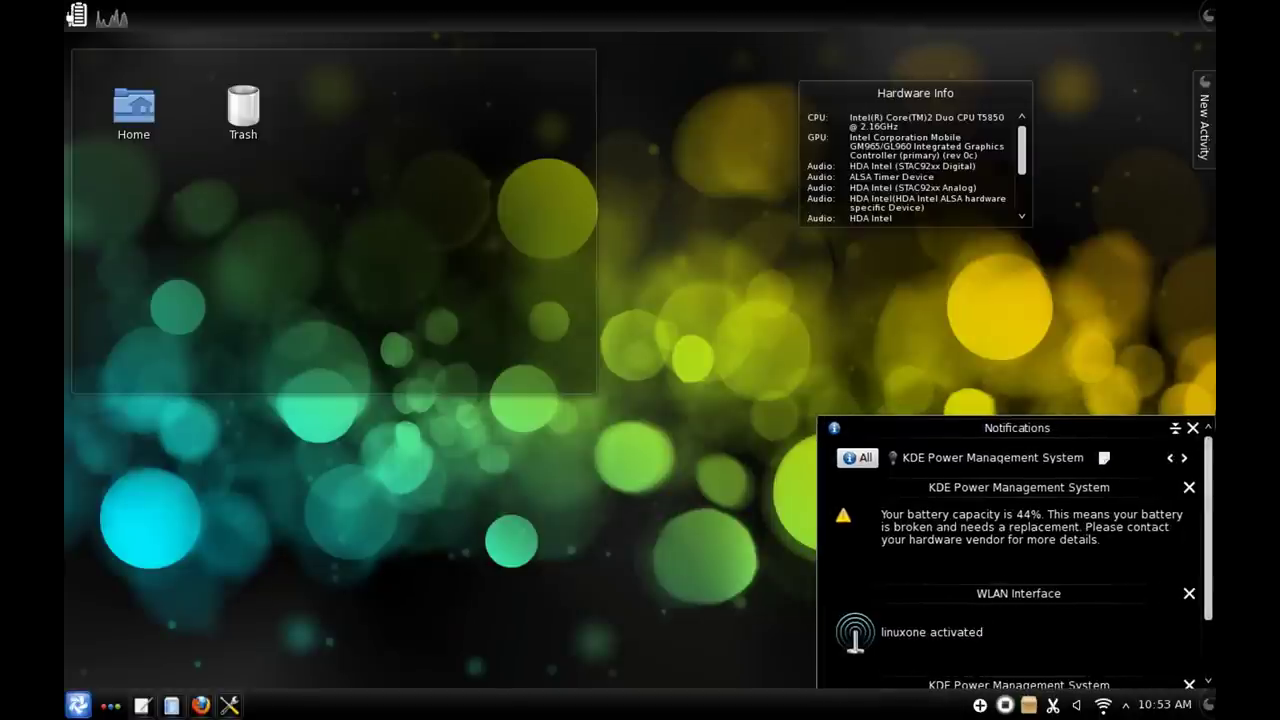
# Dismiss all notifications, and bring up the AppSet-Qt package manager window and close it again
pyautogui.click(1194, 430)
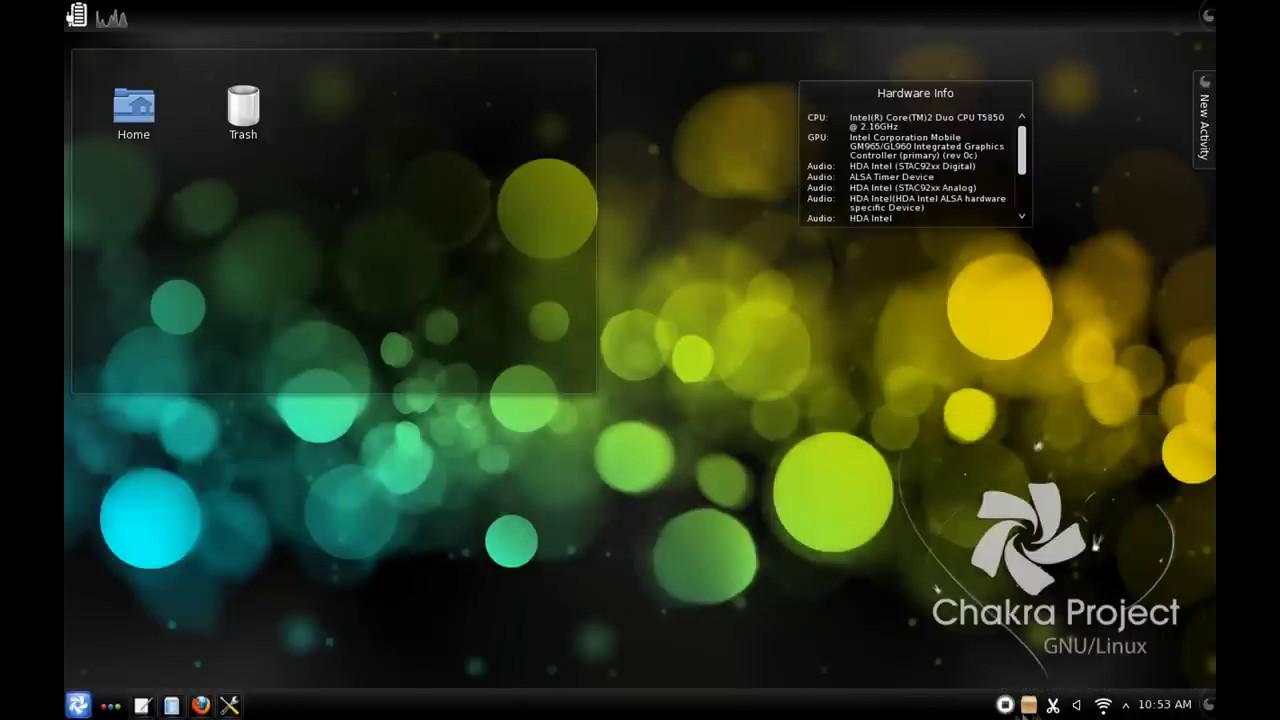
pyautogui.click(1030, 707)
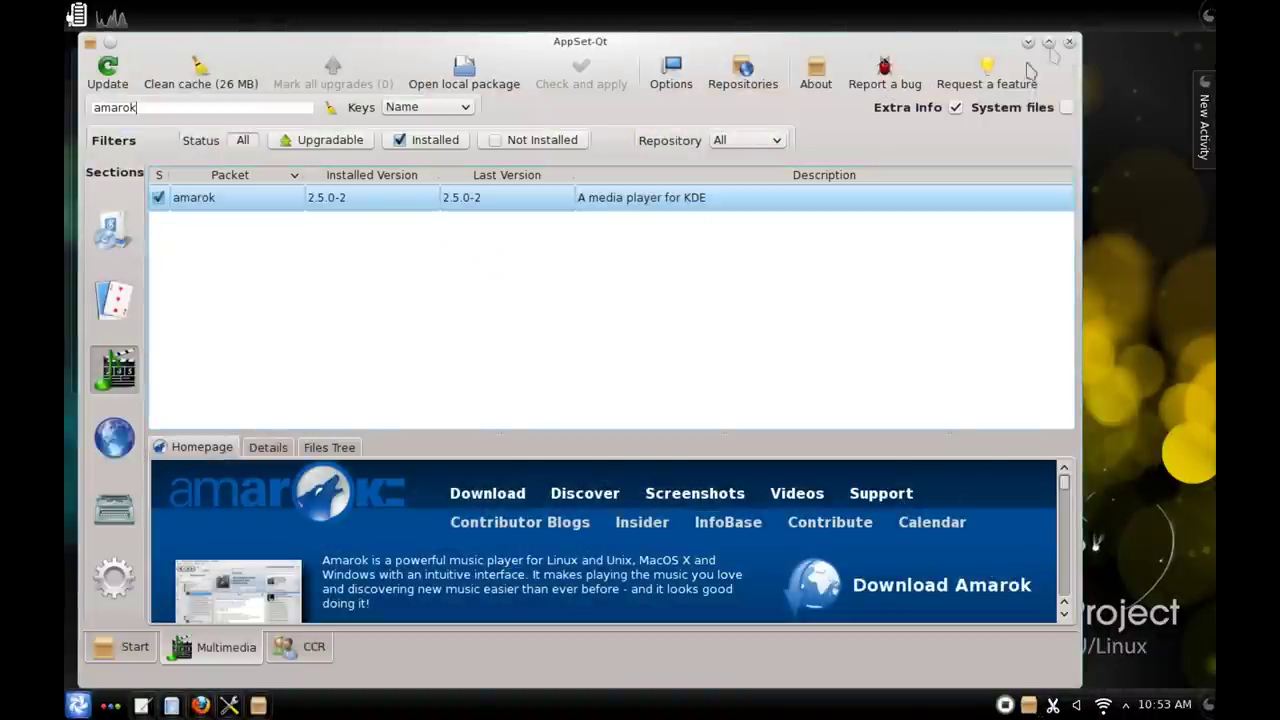
pyautogui.click(1068, 43)
# View the network interfaces with the available wireless connections, and view the clock's calendar, closing each popup after viewing
pyautogui.moveTo(1052, 706)
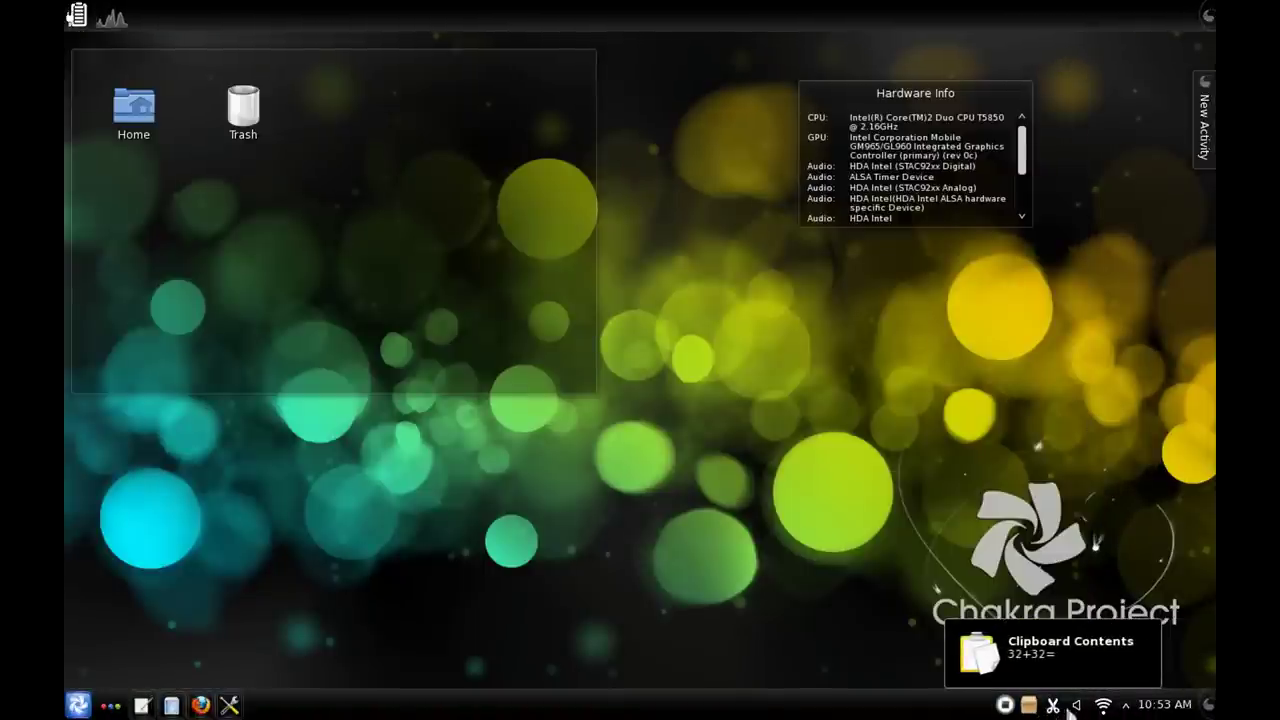
pyautogui.click(1103, 707)
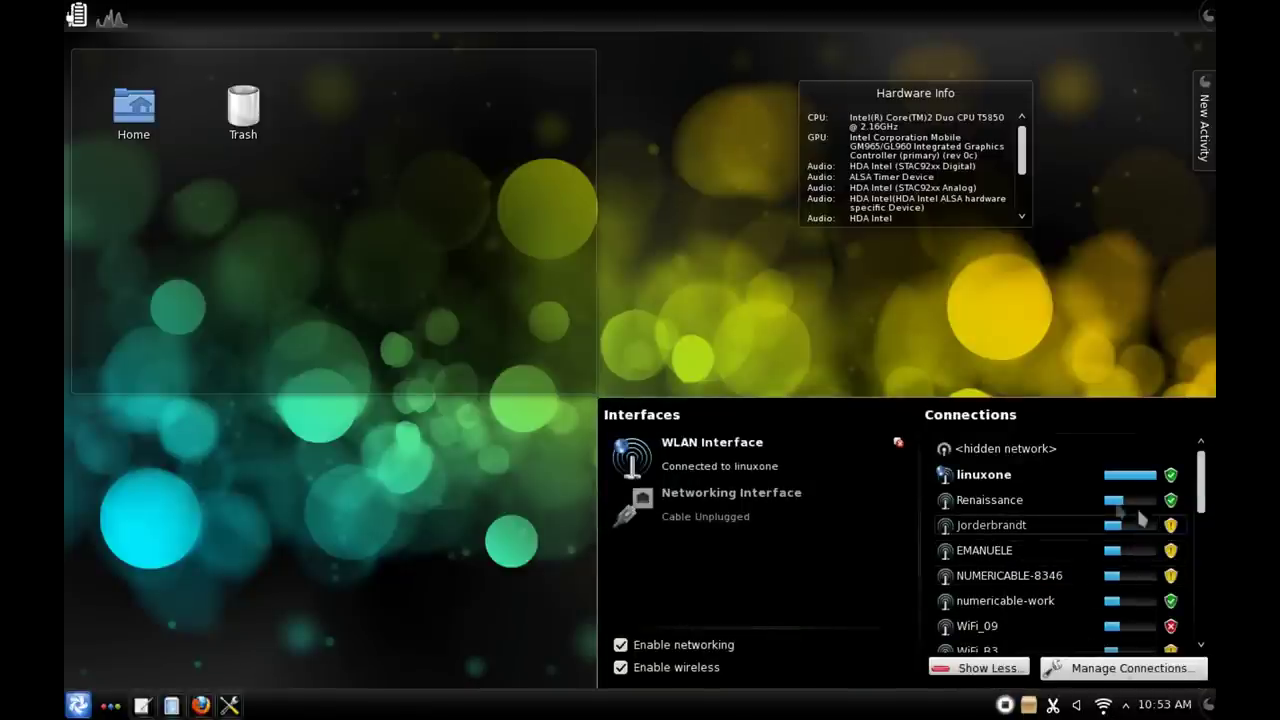
pyautogui.click(1113, 330)
pyautogui.click(1163, 705)
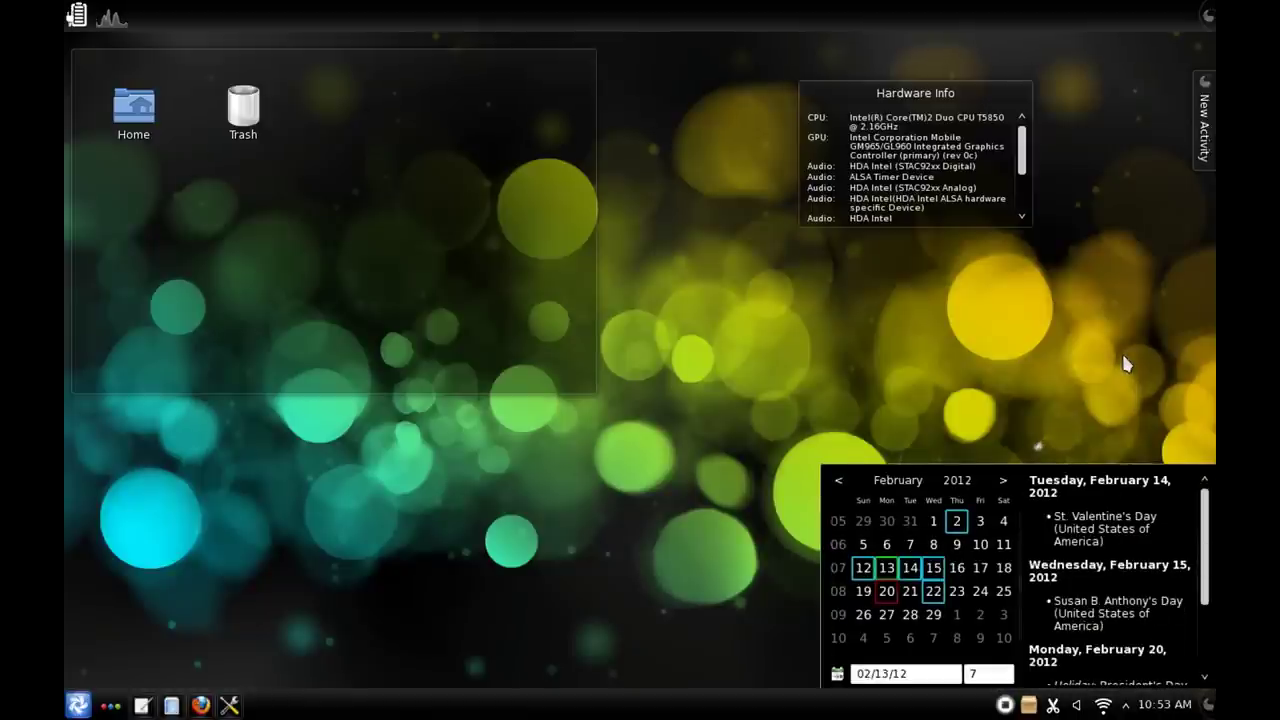
pyautogui.click(1160, 708)
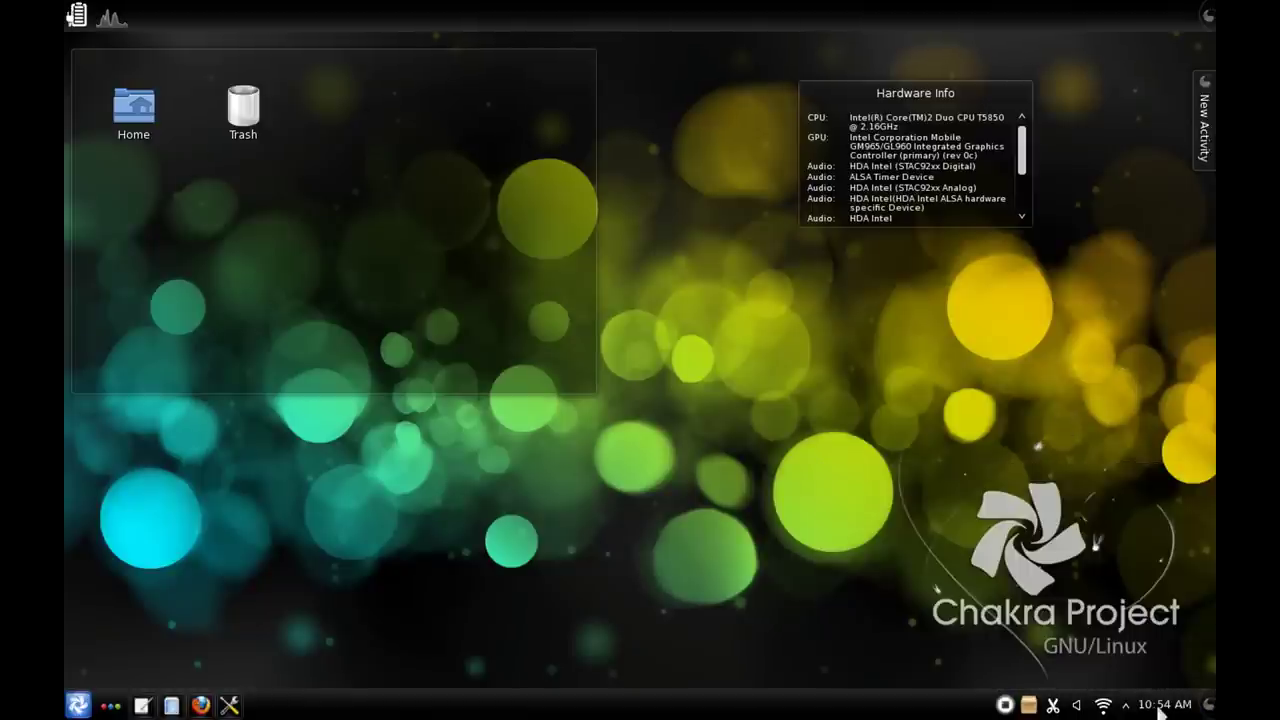